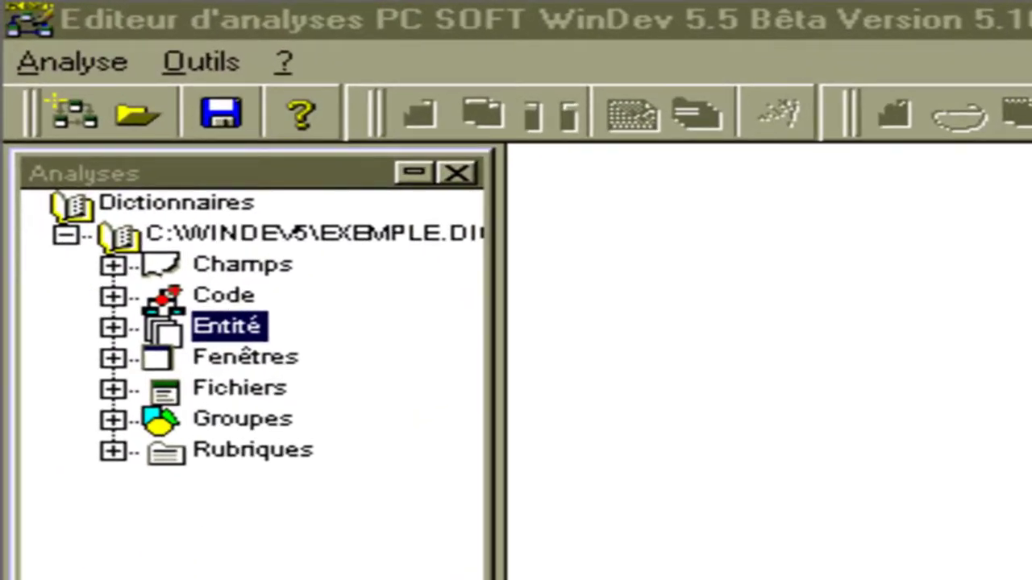
# Create a new analysis named STOCK with MCD as its model type
pyautogui.click(40, 104)
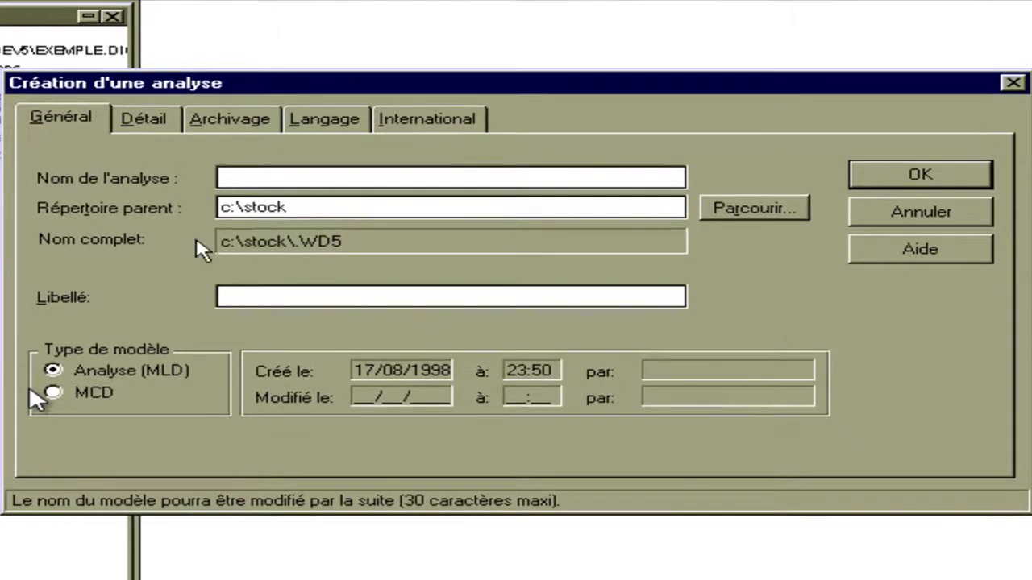
pyautogui.write('STOCK')
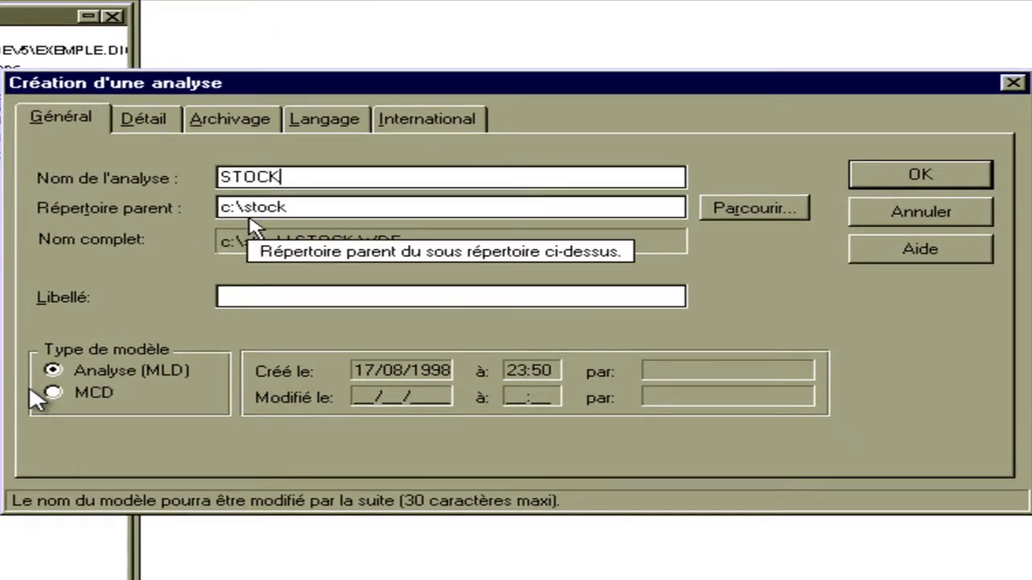
pyautogui.click(96, 395)
pyautogui.click(890, 171)
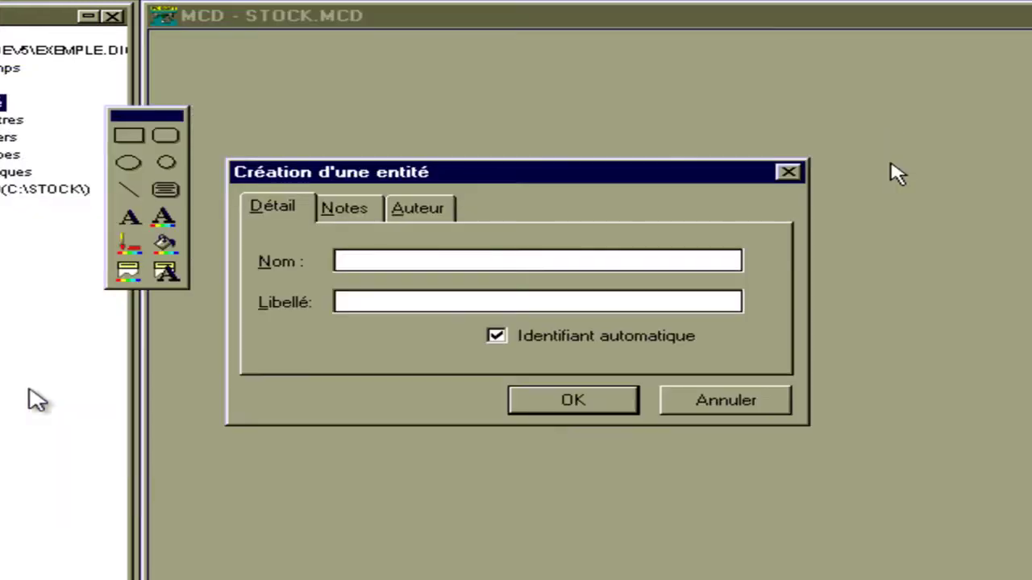
# Create an entity named Produit with an automatic identifier, keeping the default label
pyautogui.write('Produit')
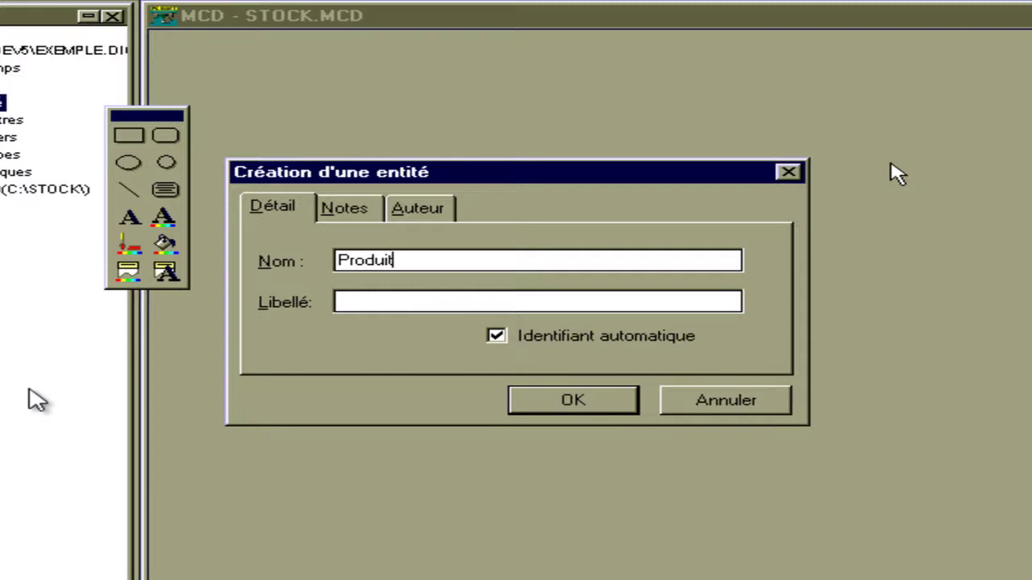
pyautogui.press('Tab')
pyautogui.press('Return')
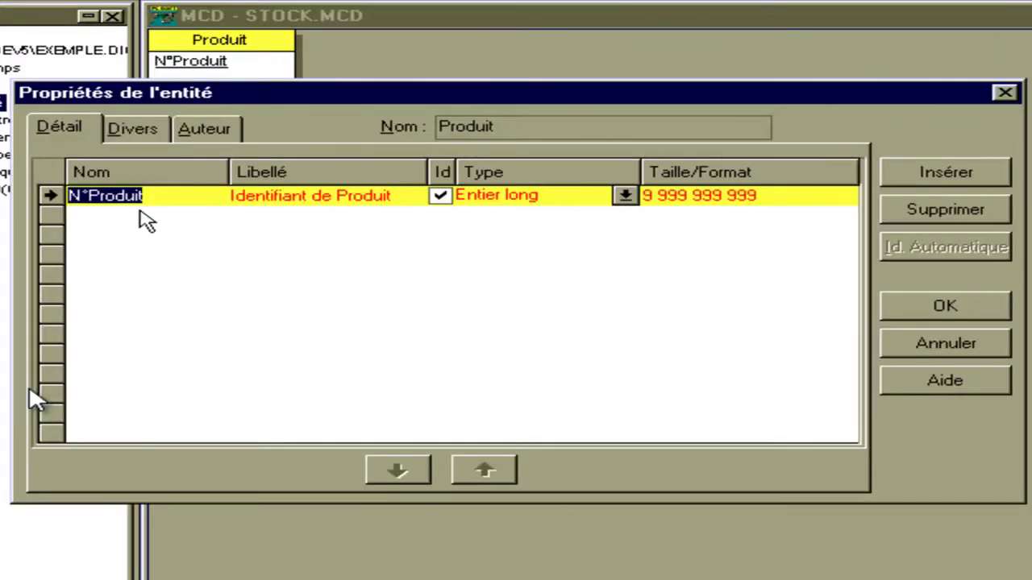
# Add a PUHT attribute of type Réel double to the Produit entity
pyautogui.click(133, 214)
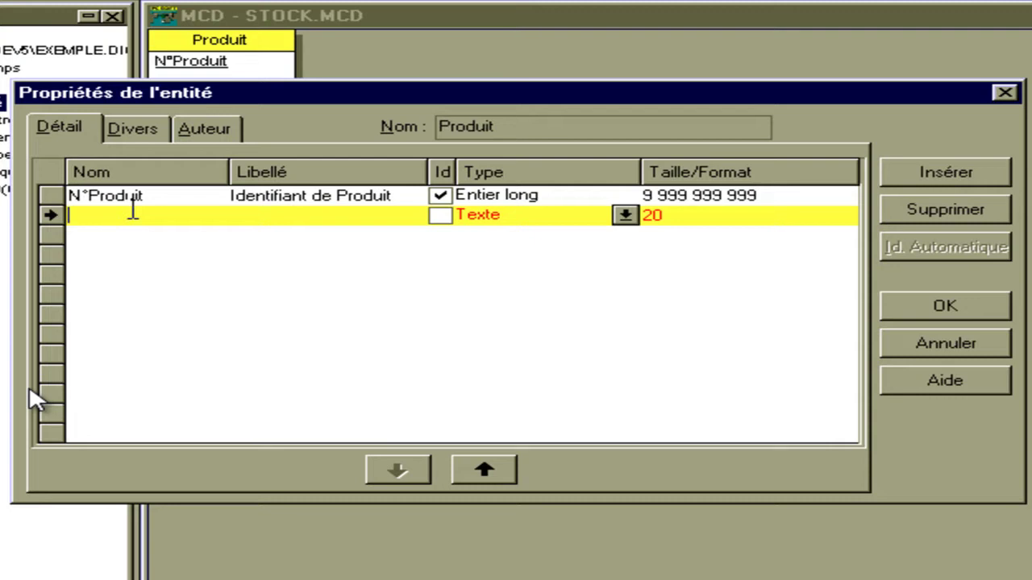
pyautogui.write('PUHT')
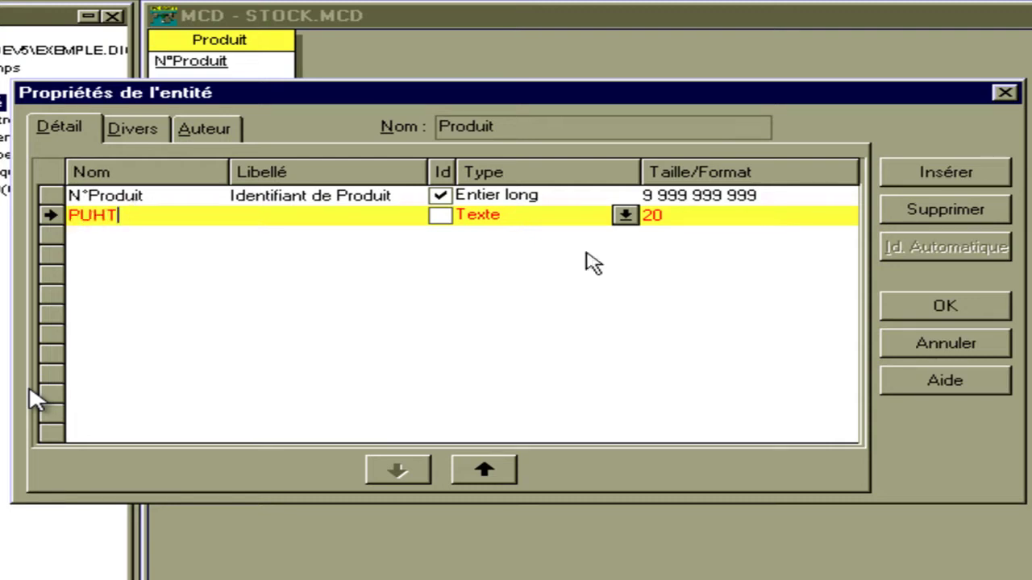
pyautogui.click(626, 216)
pyautogui.moveTo(643, 278)
pyautogui.mouseDown()
pyautogui.moveTo(636, 422)
pyautogui.moveTo(641, 274)
pyautogui.mouseUp()
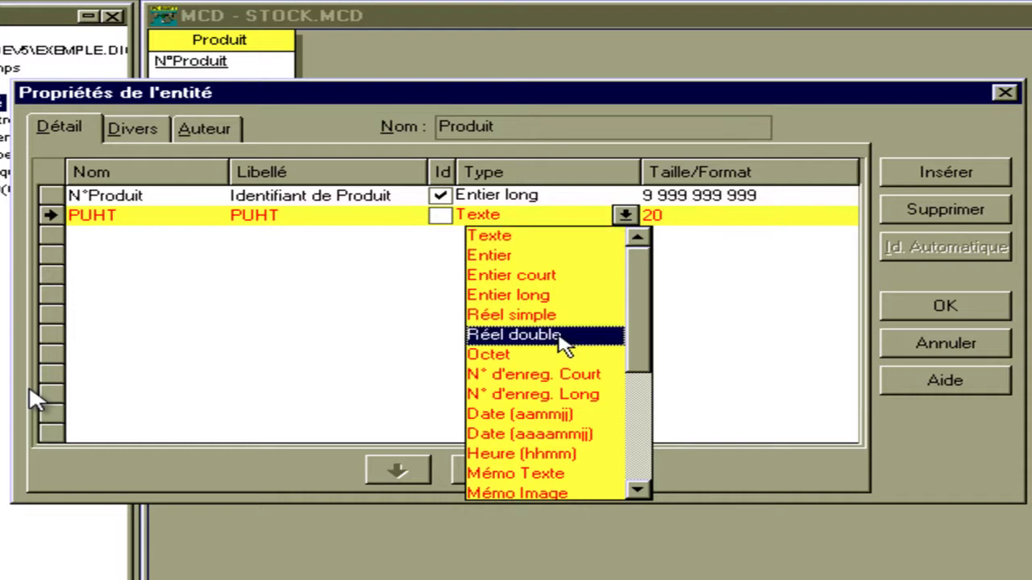
pyautogui.click(559, 335)
# Add a Qtestock attribute of type Entier to the Produit entity
pyautogui.click(128, 237)
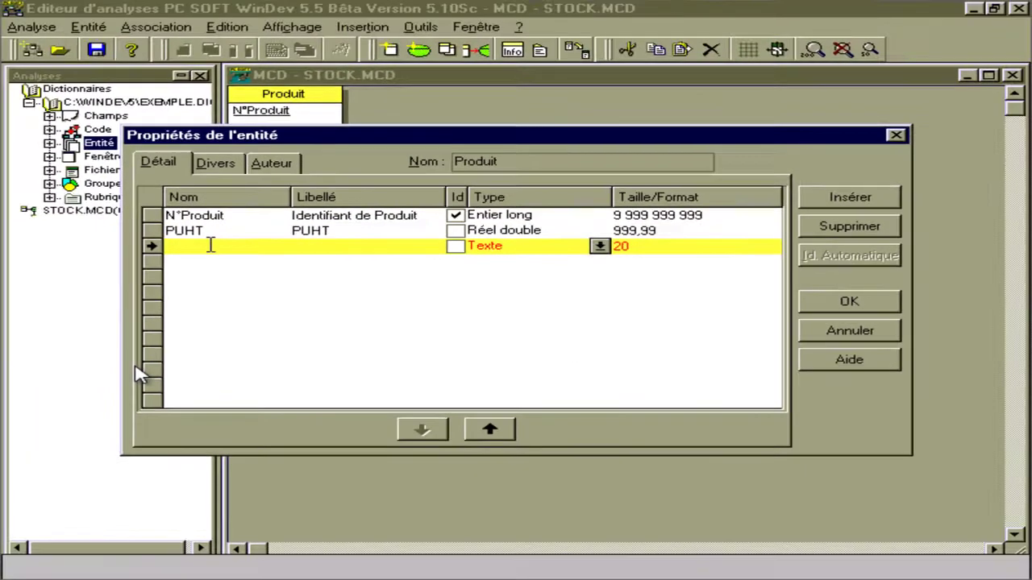
pyautogui.write('Qtestock')
pyautogui.click(600, 246)
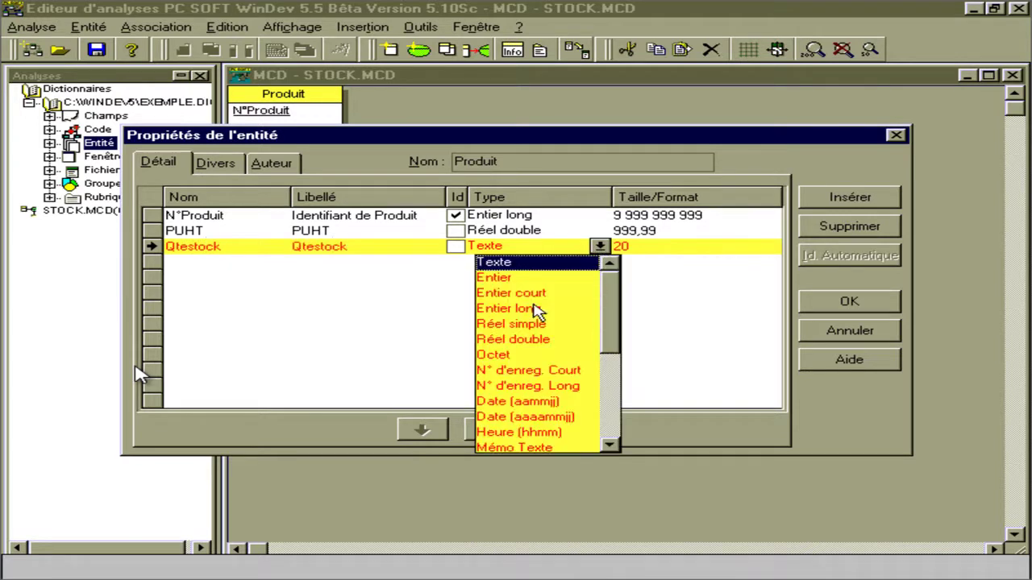
pyautogui.click(521, 281)
# Add a Photo attribute of type Image to the Produit entity
pyautogui.click(185, 261)
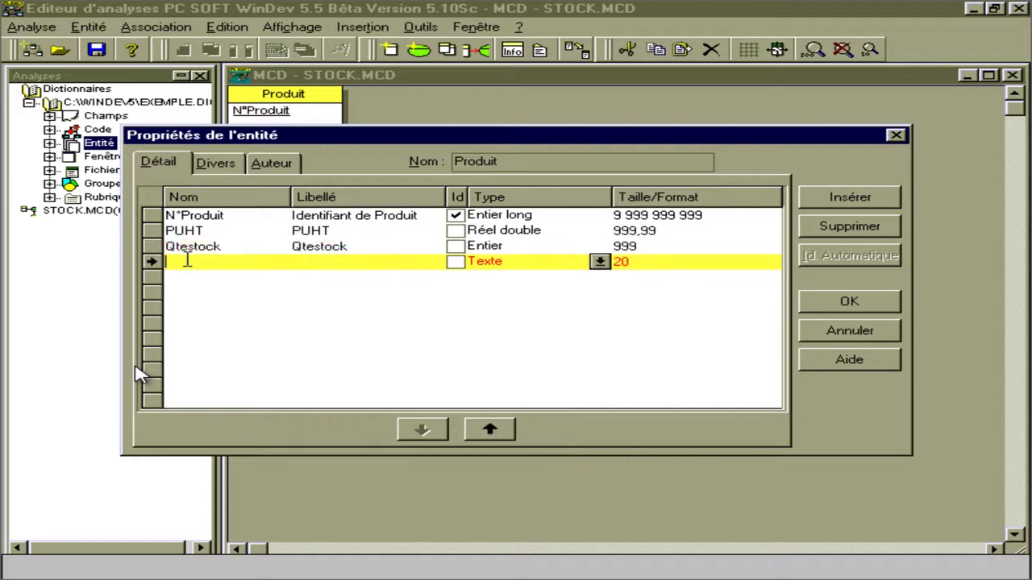
pyautogui.write('Photo')
pyautogui.press('Tab')
pyautogui.press('Tab')
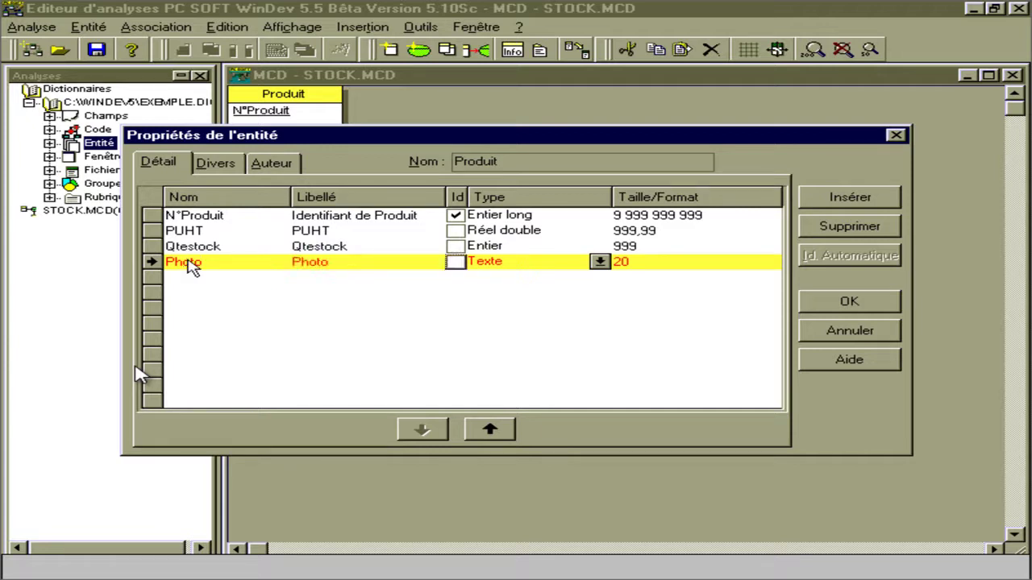
pyautogui.click(599, 262)
pyautogui.moveTo(610, 345); pyautogui.dragTo(613, 435)
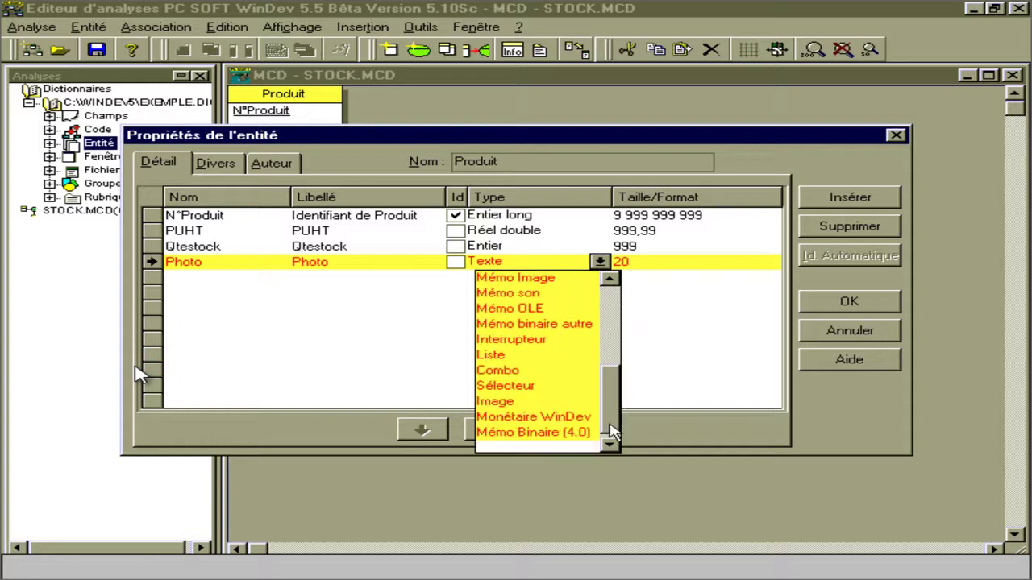
pyautogui.click(524, 402)
# Add a Libelle text attribute to the Produit entity, labelled Libellé, with size 40
pyautogui.click(182, 277)
pyautogui.write('Libelle')
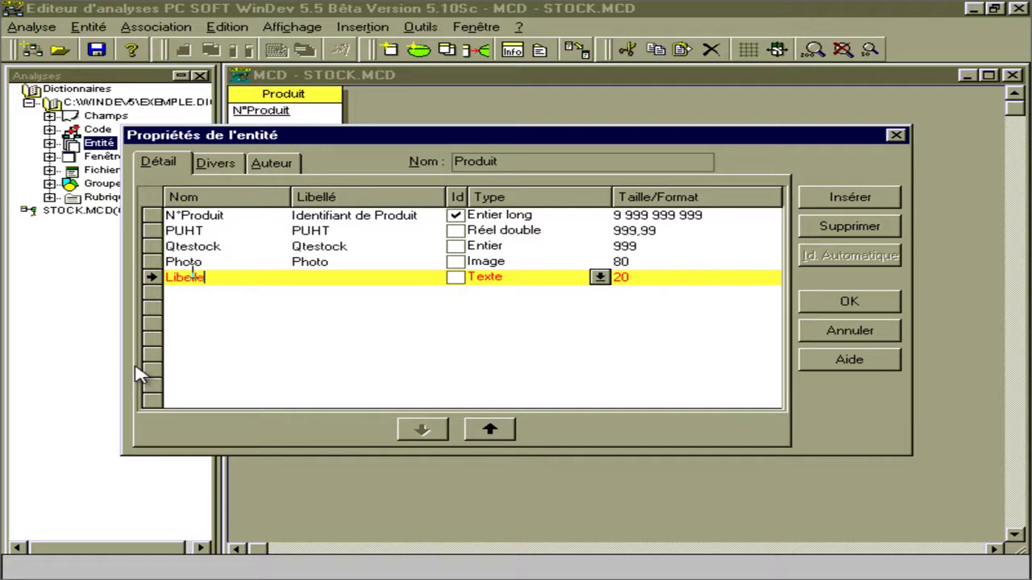
pyautogui.press('Tab')
pyautogui.press('End')
pyautogui.write('é')
pyautogui.click(657, 292)
pyautogui.click(653, 278)
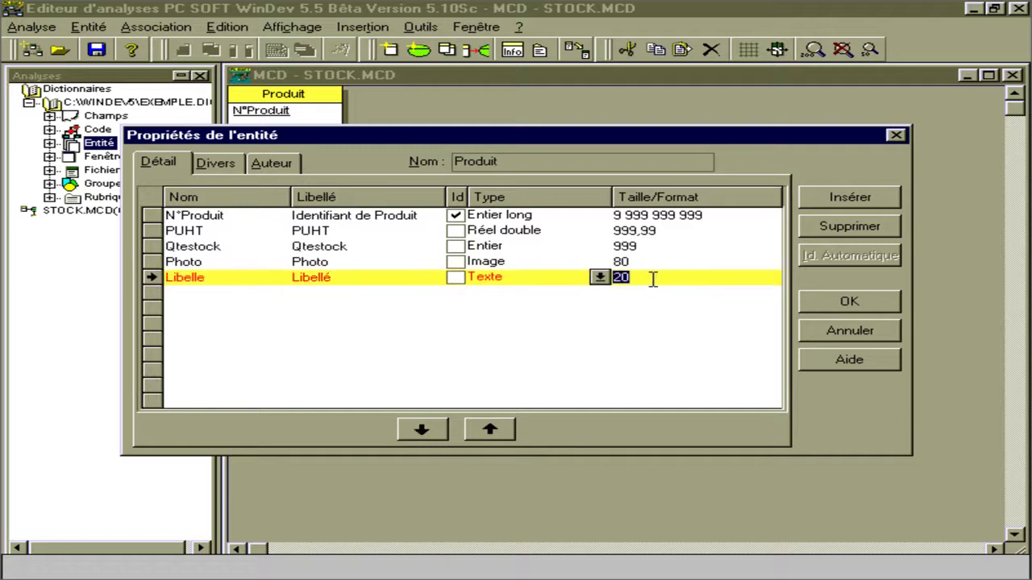
pyautogui.write('40')
# Save the Produit entity's attributes and move the entity away from the diagram's upper-left corner
pyautogui.click(865, 310)
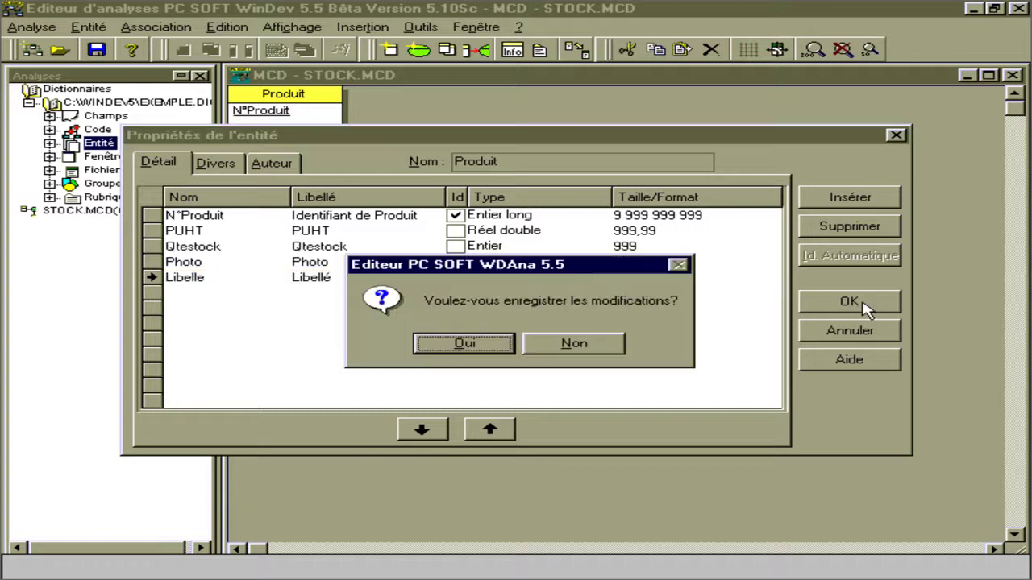
pyautogui.click(461, 345)
pyautogui.moveTo(307, 173); pyautogui.dragTo(396, 295)
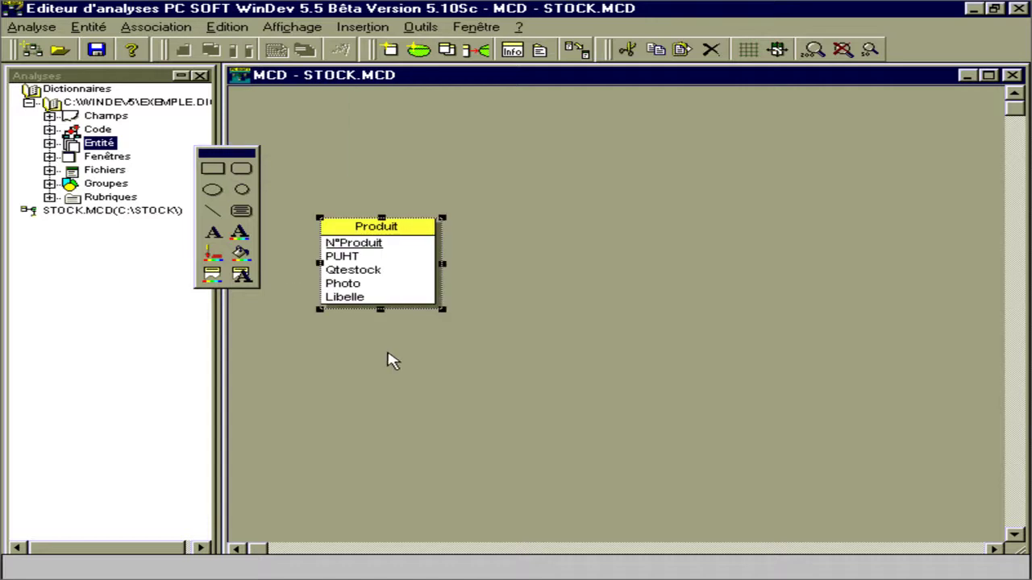
# Create a second entity named Commande with an automatic identifier, keeping the default label
pyautogui.click(388, 50)
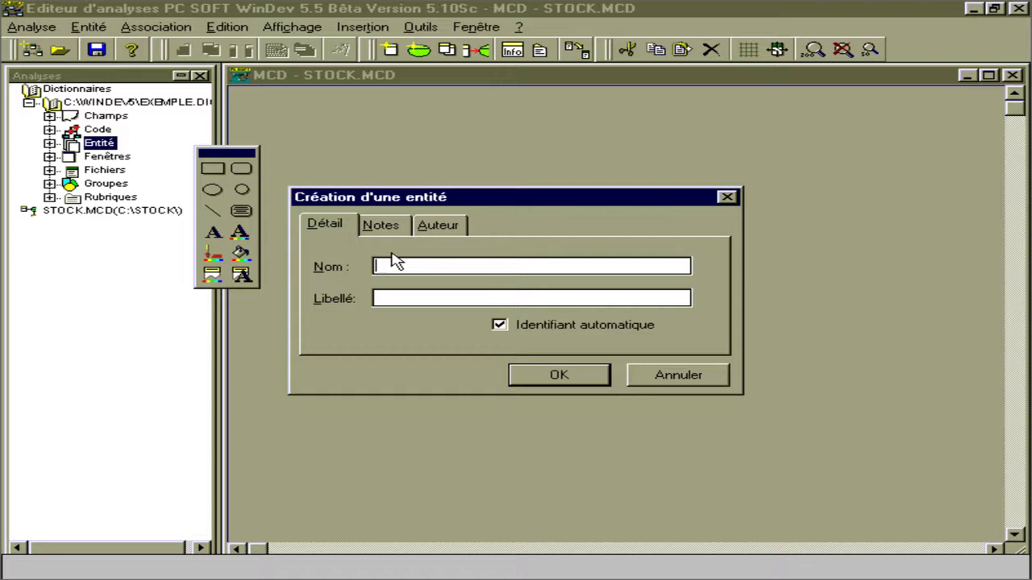
pyautogui.write('Commande')
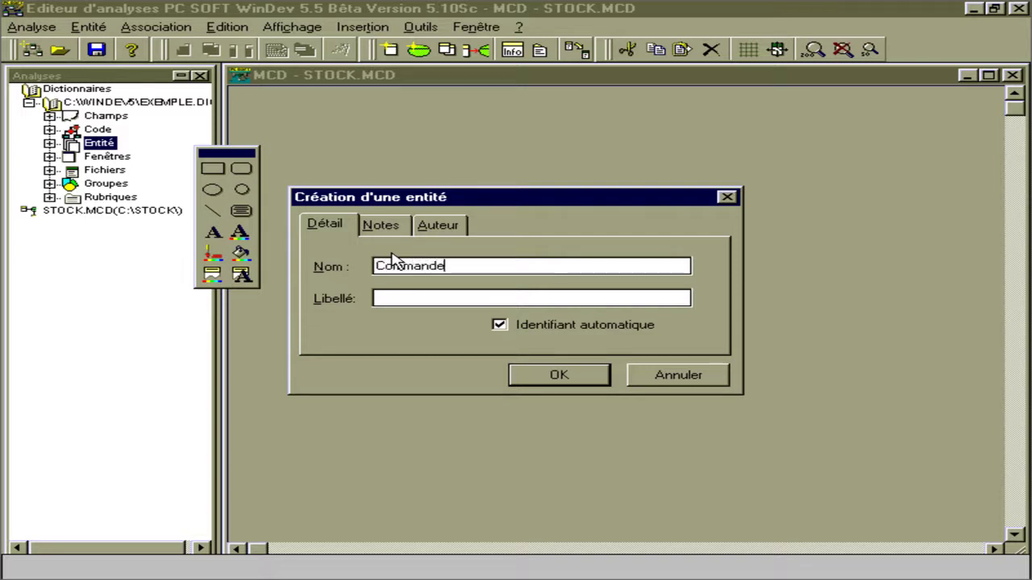
pyautogui.press('Tab')
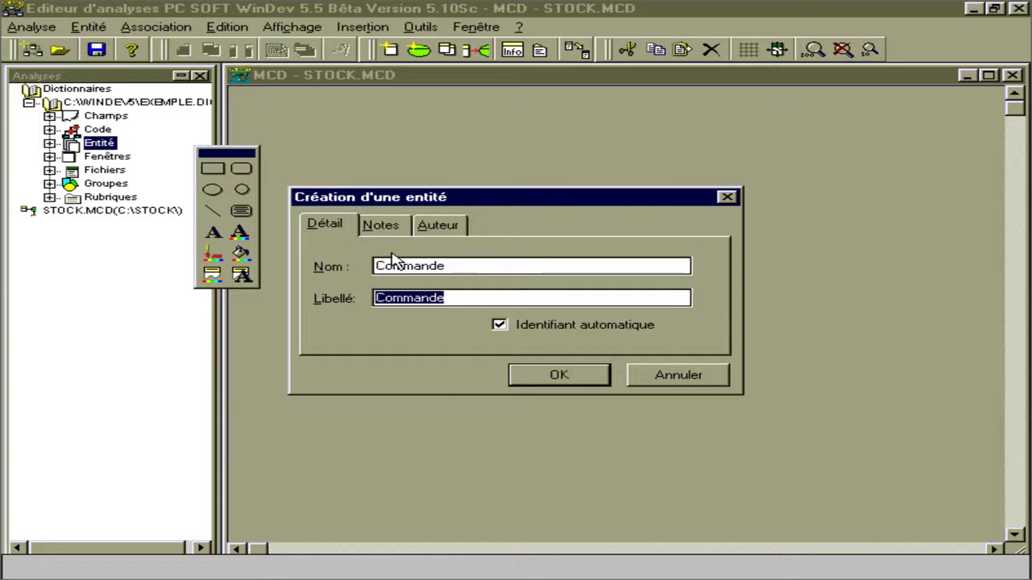
pyautogui.press('Return')
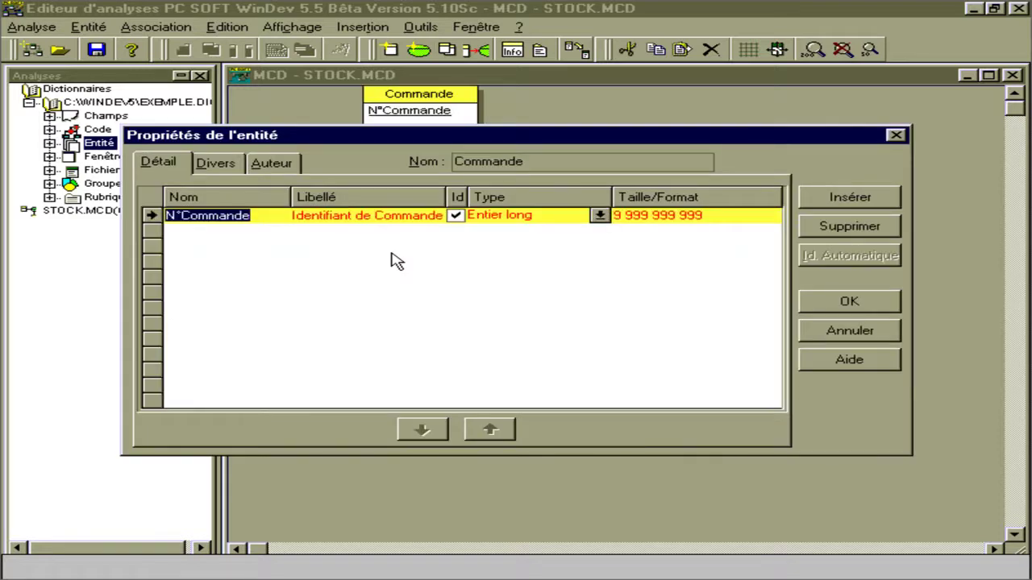
# Add a Datecde attribute of type Date (aaaammjj) to the Commande entity
pyautogui.press('Down')
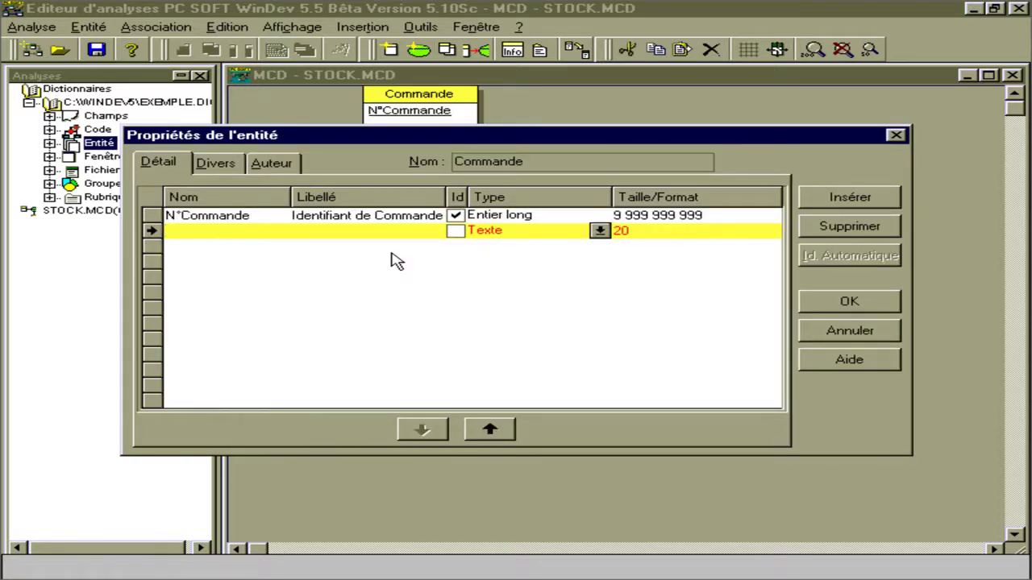
pyautogui.write('D')
pyautogui.click(617, 234)
pyautogui.click(599, 231)
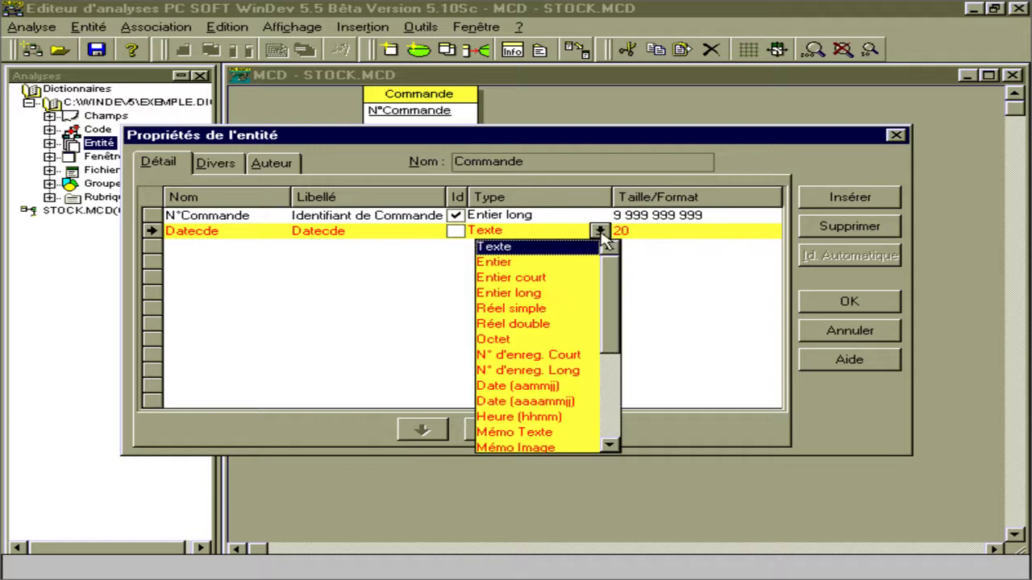
pyautogui.click(539, 408)
# Add a Modelivraison attribute of type Sélecteur to the Commande entity
pyautogui.click(207, 243)
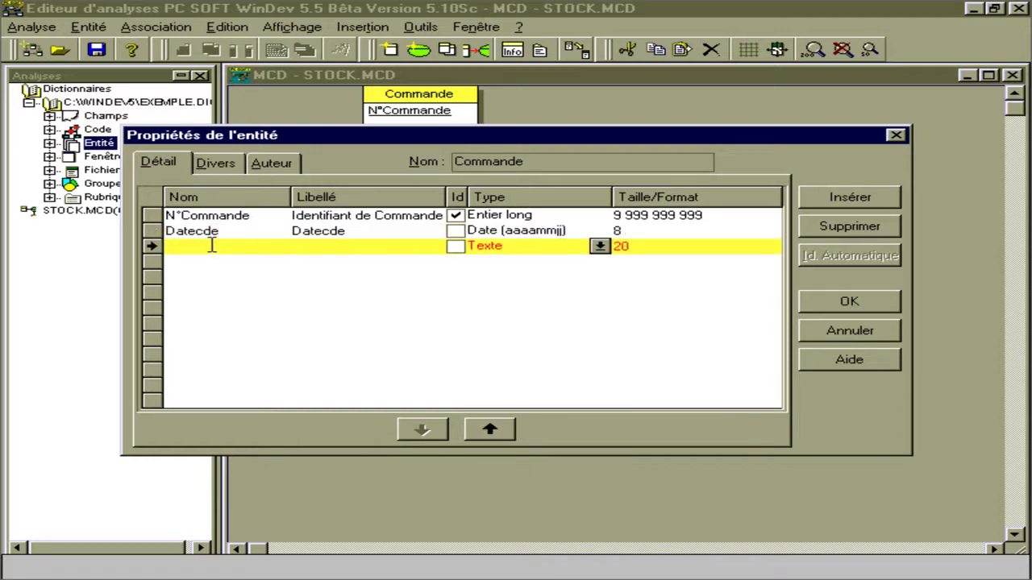
pyautogui.write('Modelivraison')
pyautogui.press('Tab')
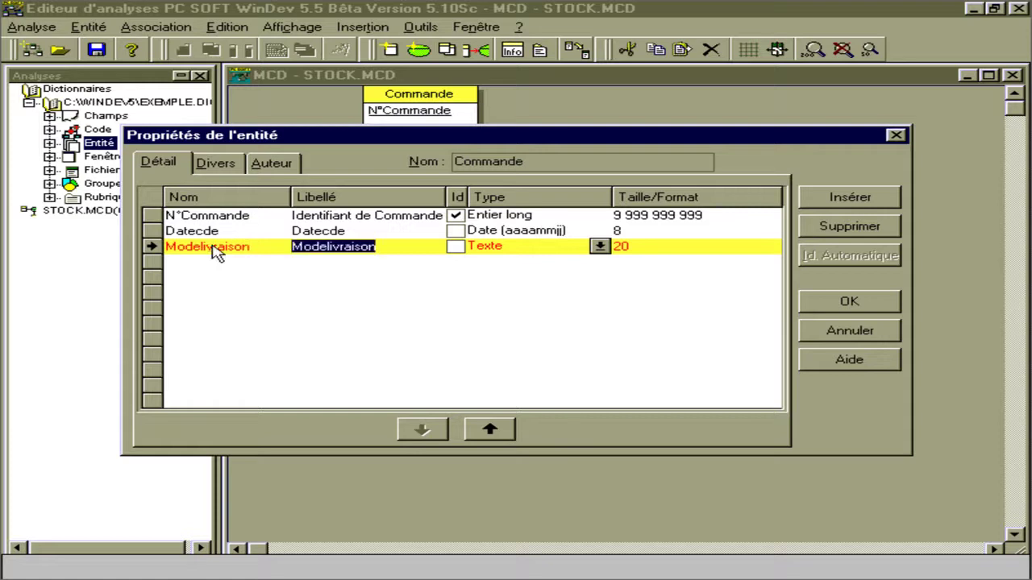
pyautogui.click(597, 248)
pyautogui.moveTo(610, 335); pyautogui.dragTo(603, 417)
pyautogui.click(505, 386)
# Add an Etatlivraison attribute of type Interrupteur to the Commande entity
pyautogui.click(195, 256)
pyautogui.click(196, 261)
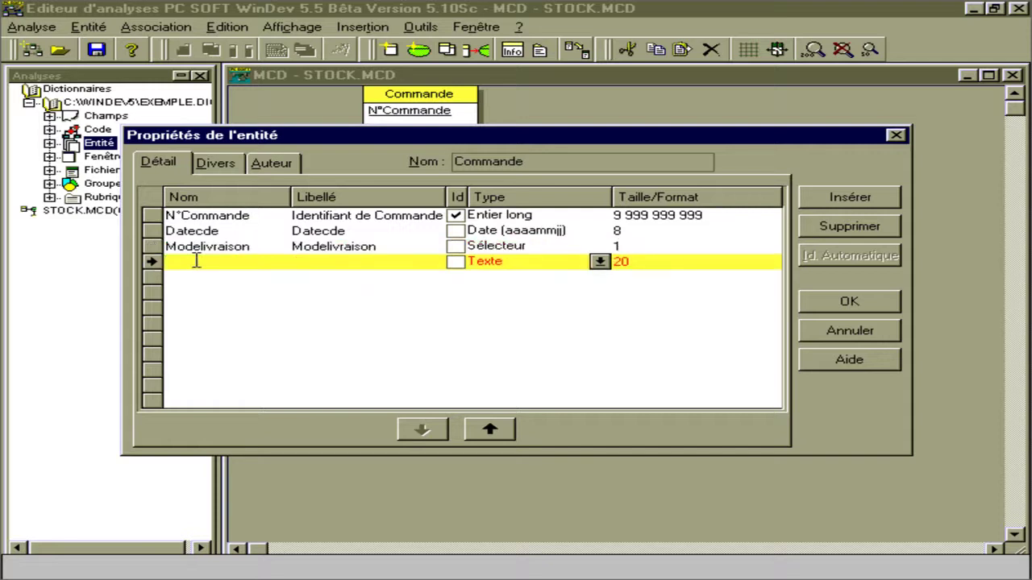
pyautogui.write('Etatlivraison')
pyautogui.click(609, 268)
pyautogui.click(600, 263)
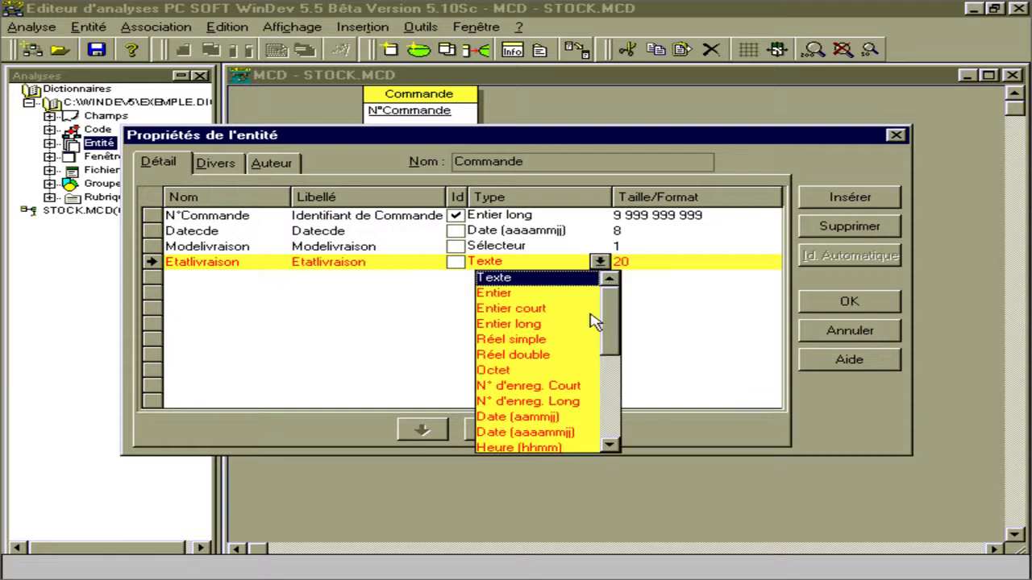
pyautogui.moveTo(610, 318); pyautogui.dragTo(610, 392)
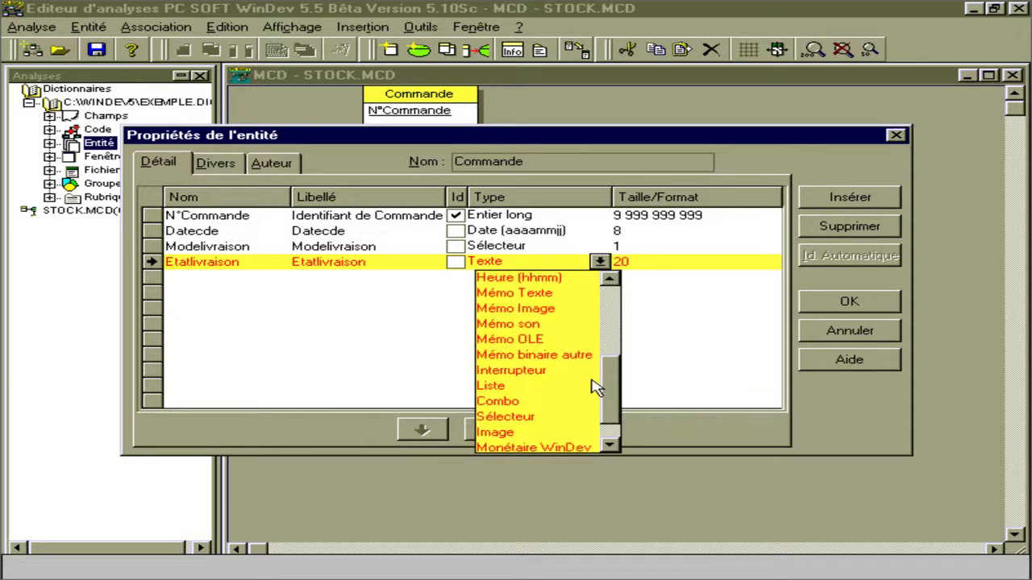
pyautogui.click(552, 372)
# Add a Commentaire attribute of type Mémo Texte to the Commande entity
pyautogui.click(214, 276)
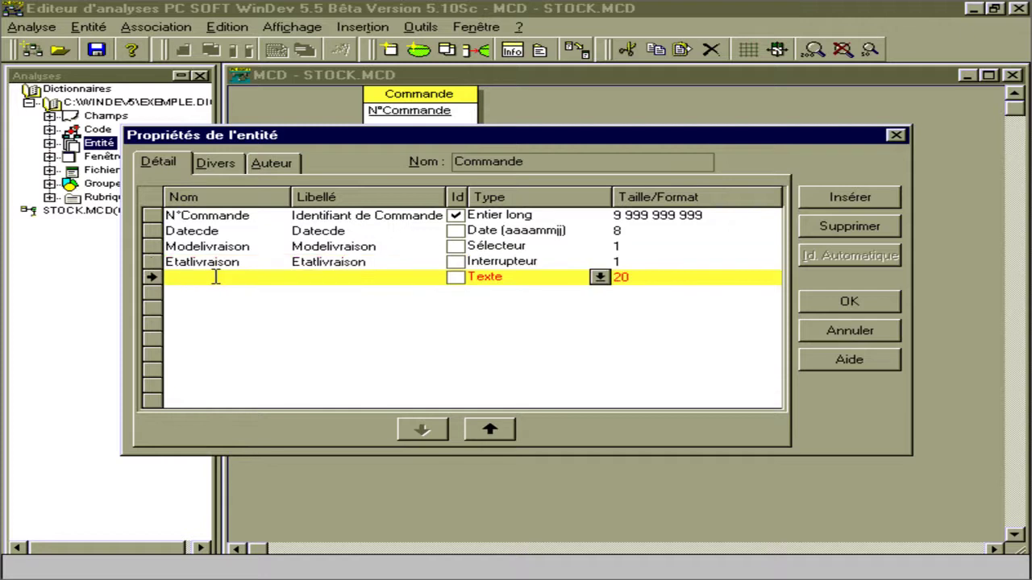
pyautogui.write('Commentaire')
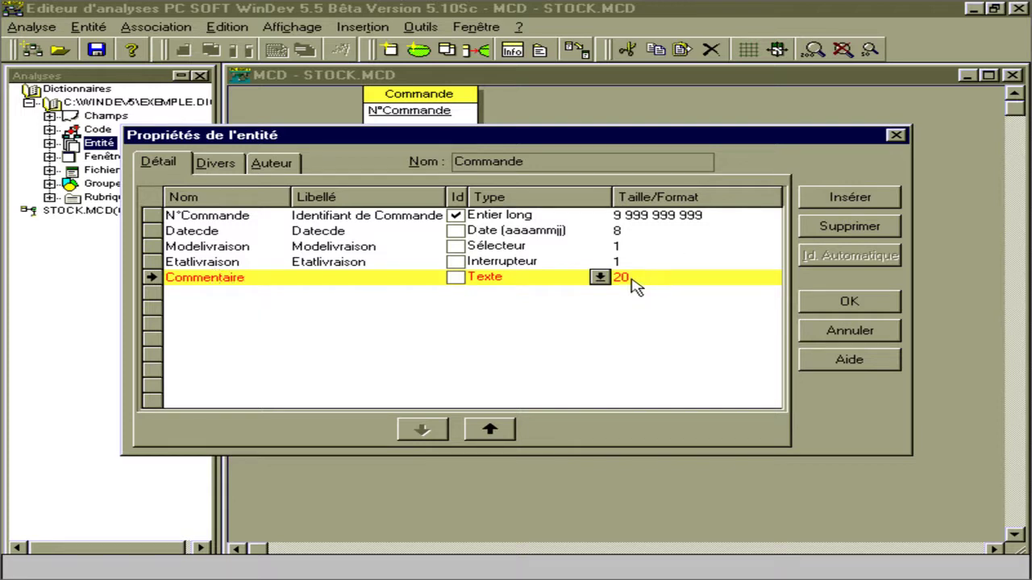
pyautogui.click(599, 277)
pyautogui.moveTo(615, 339); pyautogui.dragTo(612, 398)
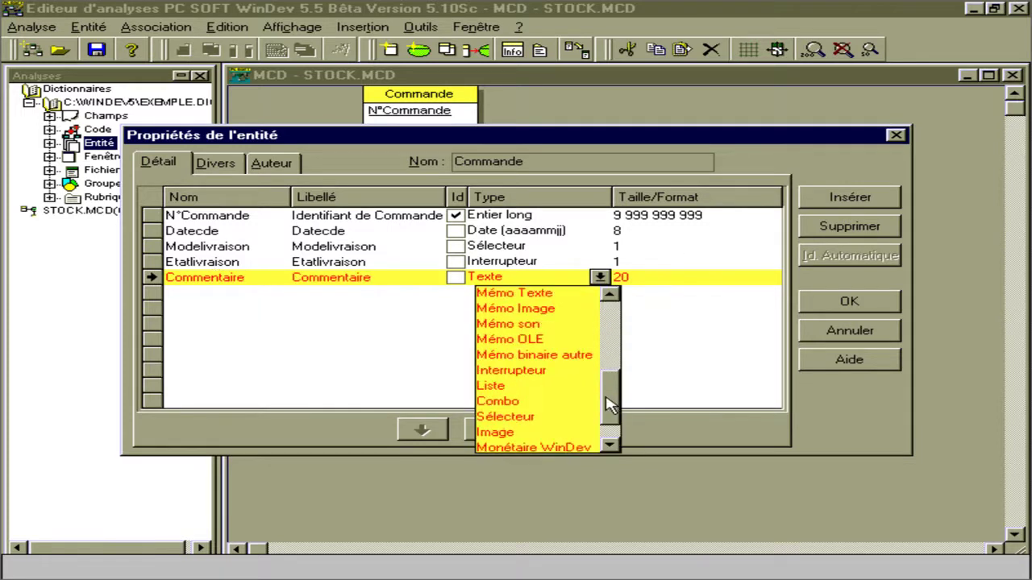
pyautogui.click(569, 293)
# Save the Commande entity's attributes and move the entity well to the right of Produit, level with it
pyautogui.click(839, 302)
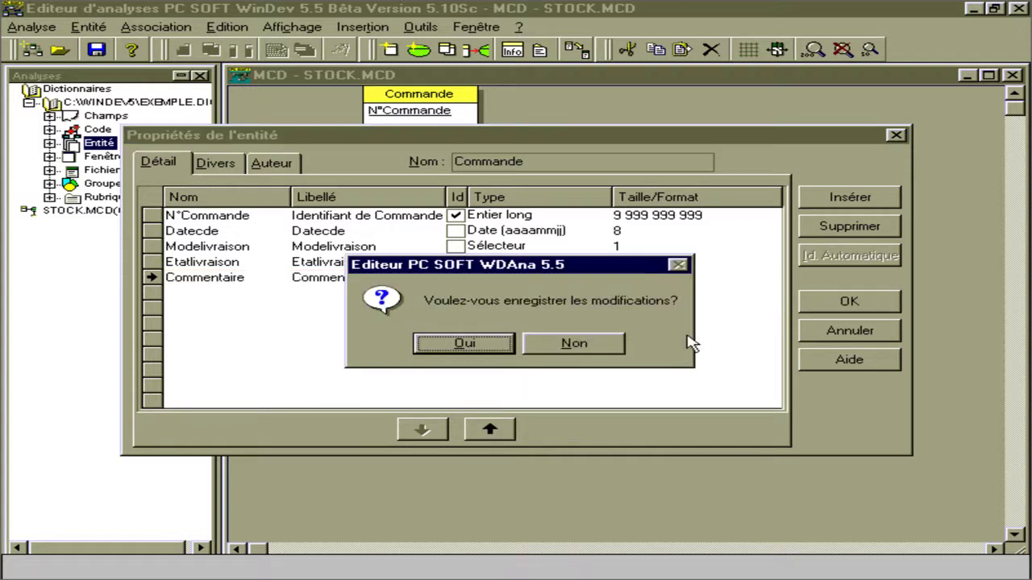
pyautogui.click(495, 343)
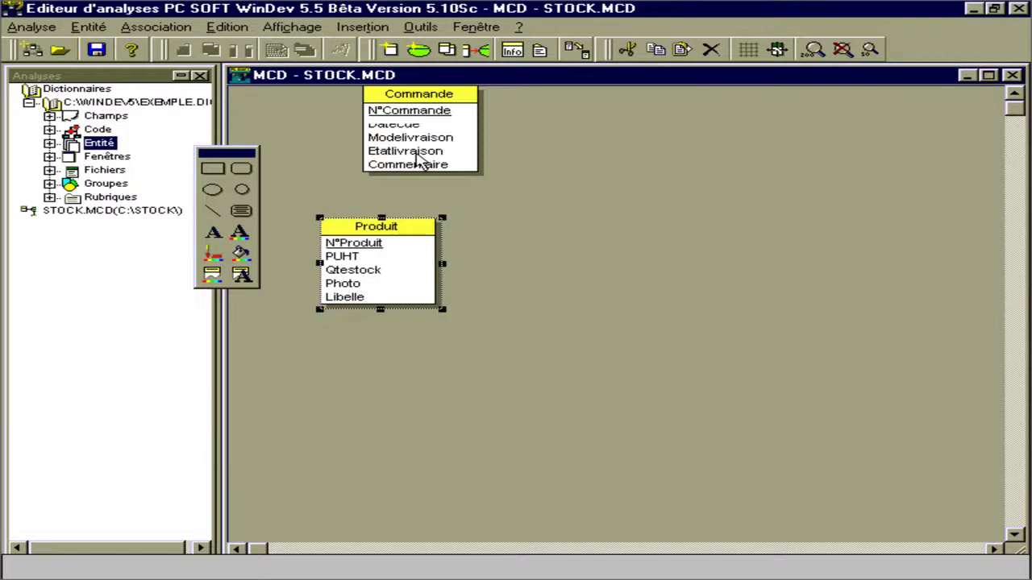
pyautogui.click(424, 137)
pyautogui.moveTo(424, 137); pyautogui.dragTo(899, 315)
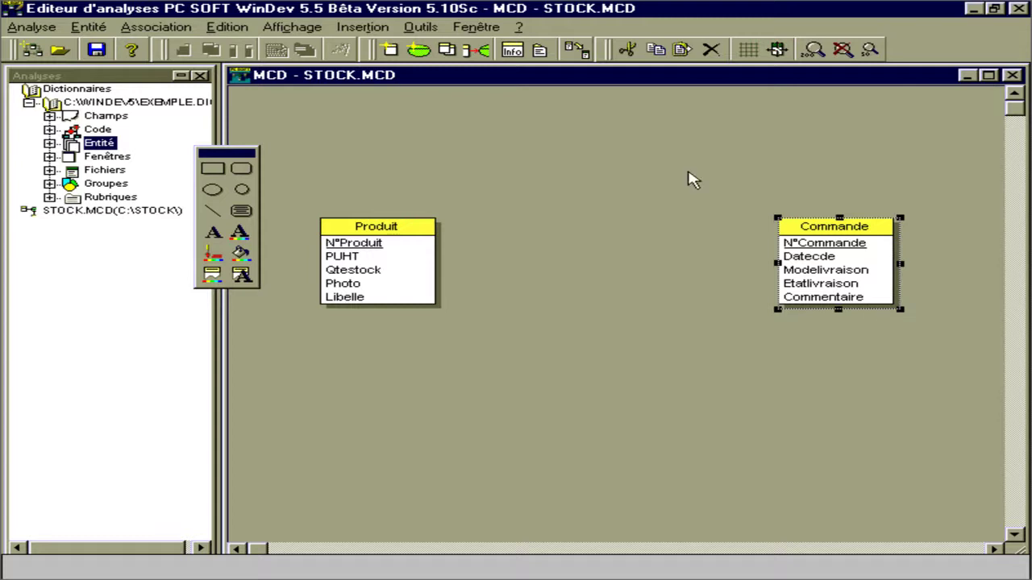
# Create an association linking the Produit entity to the Commande entity
pyautogui.click(482, 53)
pyautogui.click(421, 242)
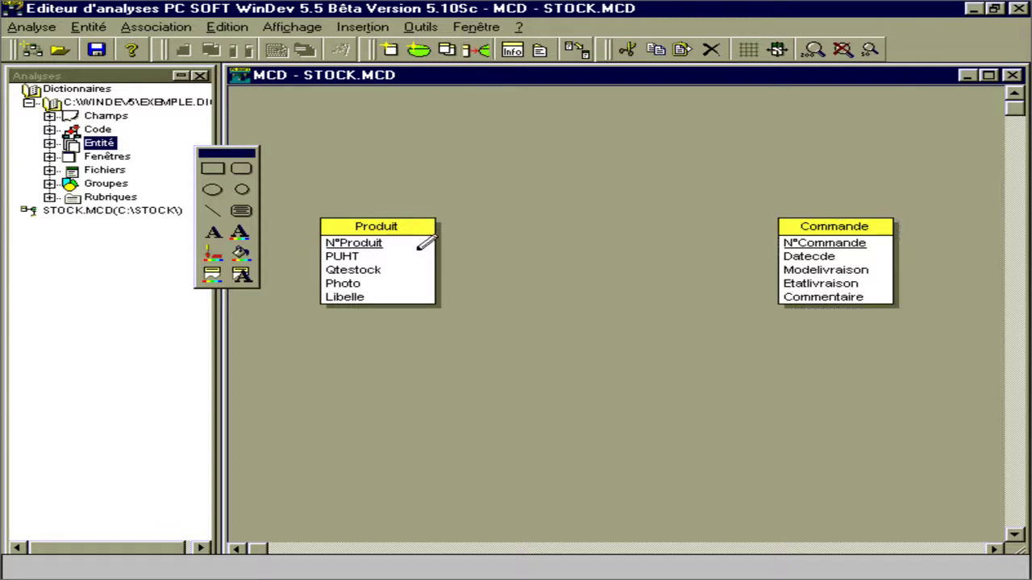
pyautogui.click(825, 257)
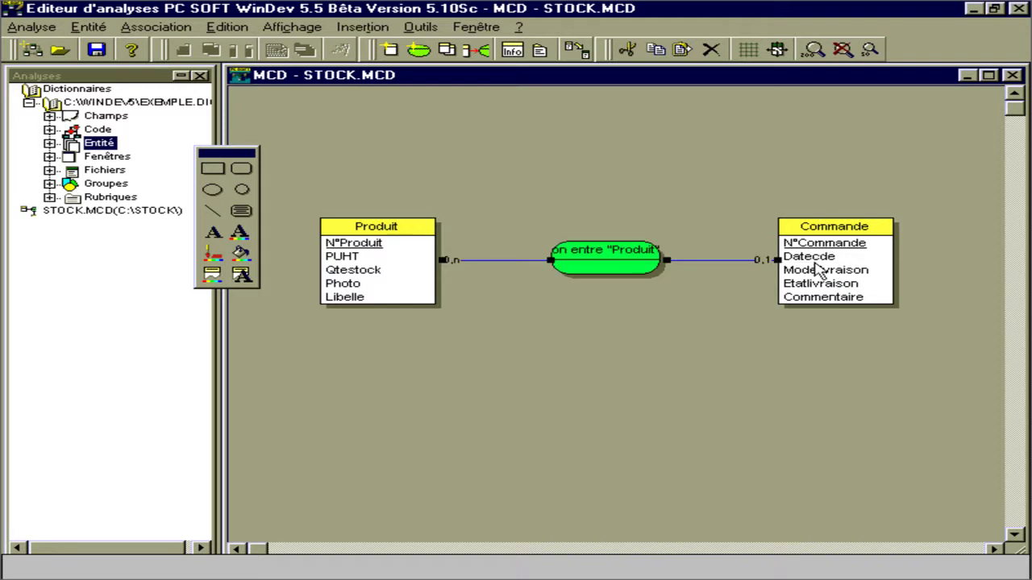
# Name the association between Produit and Commande Lignecde and set its label to Commander
pyautogui.rightClick(608, 268)
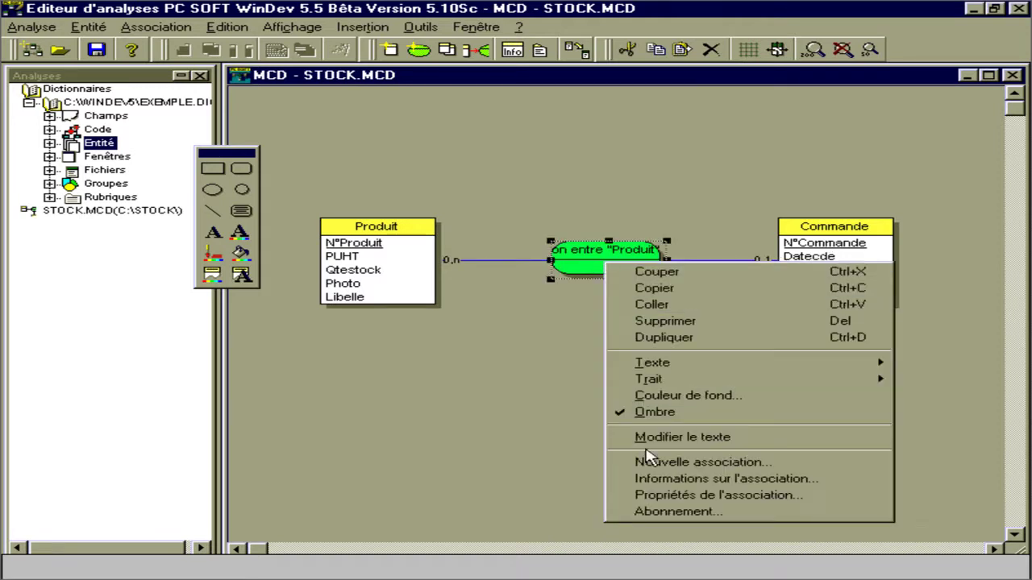
pyautogui.click(655, 479)
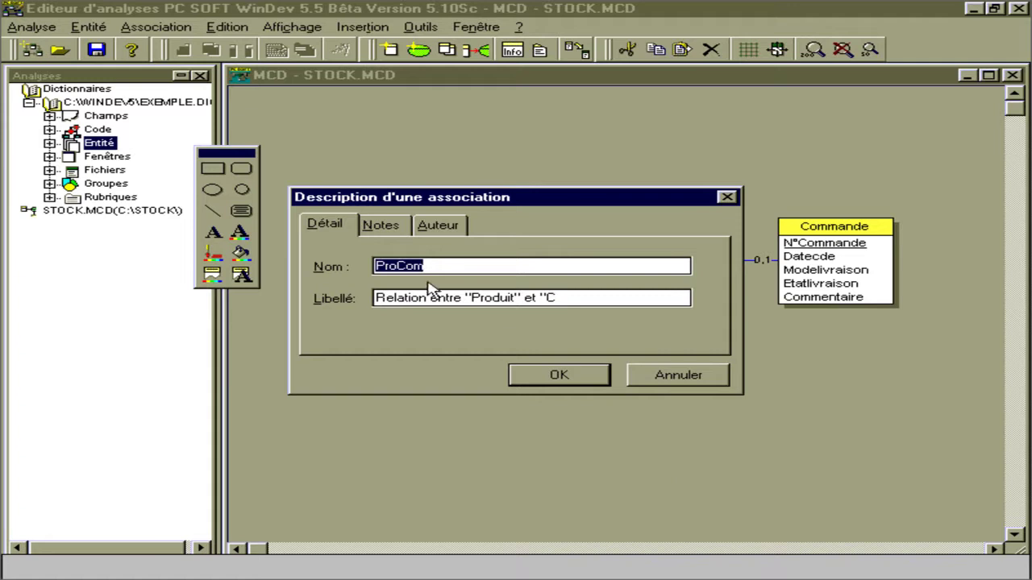
pyautogui.write('L')
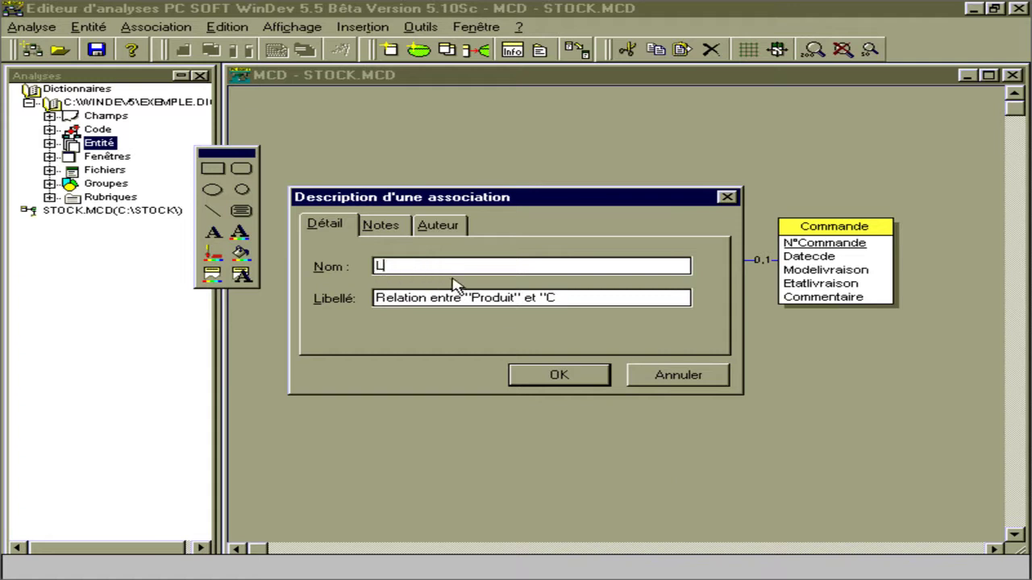
pyautogui.write('ignecde')
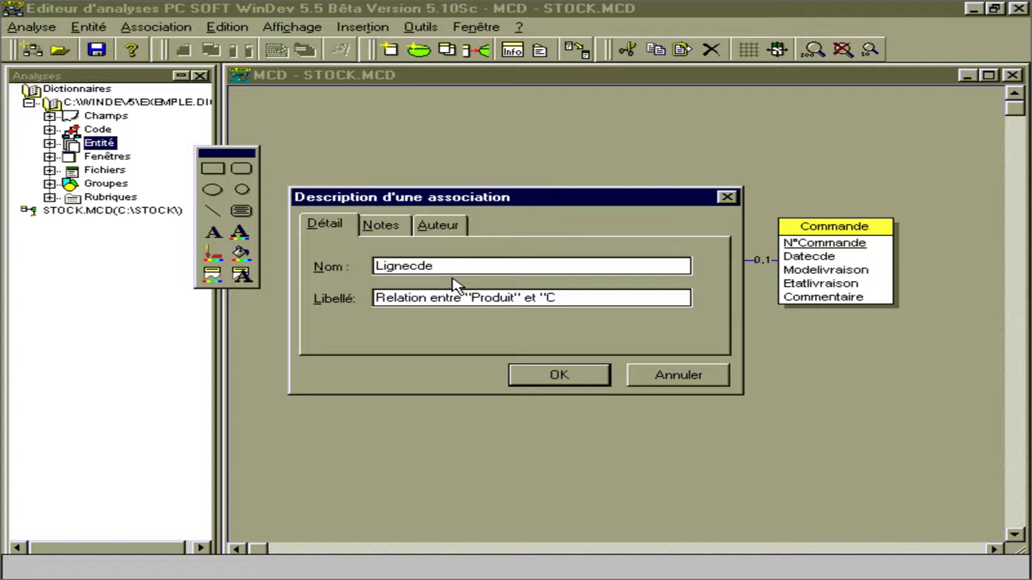
pyautogui.press('Tab')
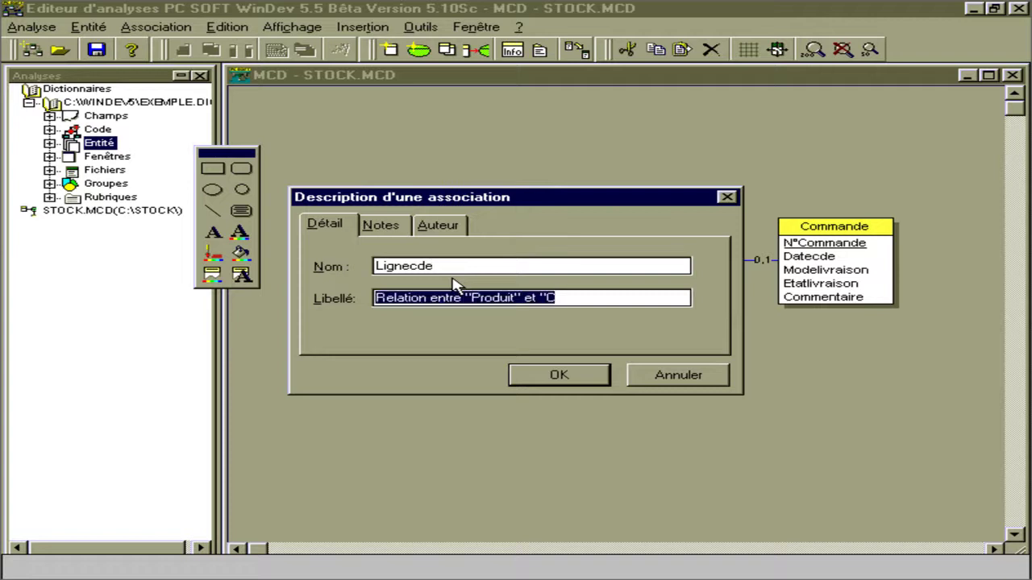
pyautogui.write('C')
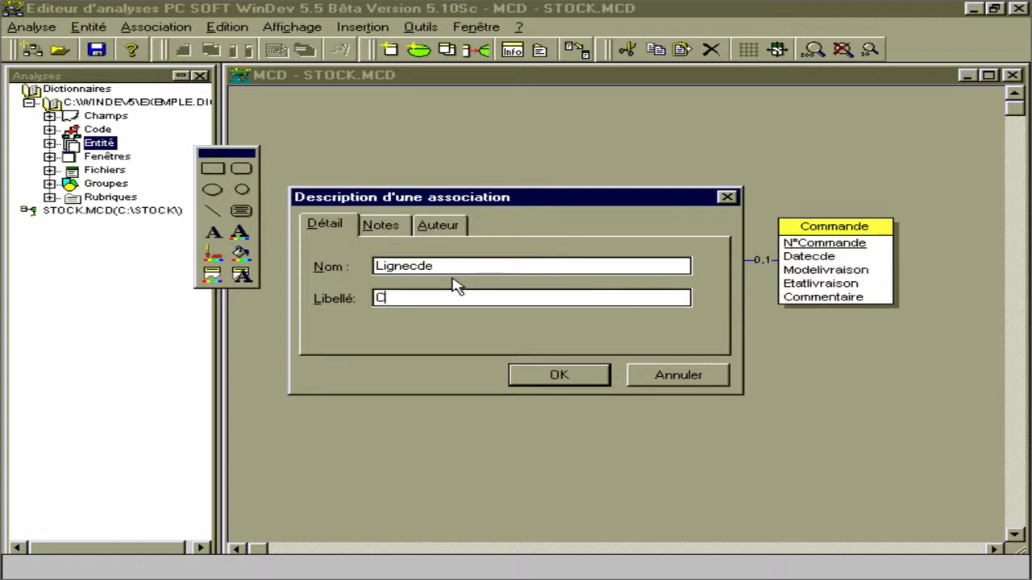
pyautogui.write('ommander')
pyautogui.click(561, 380)
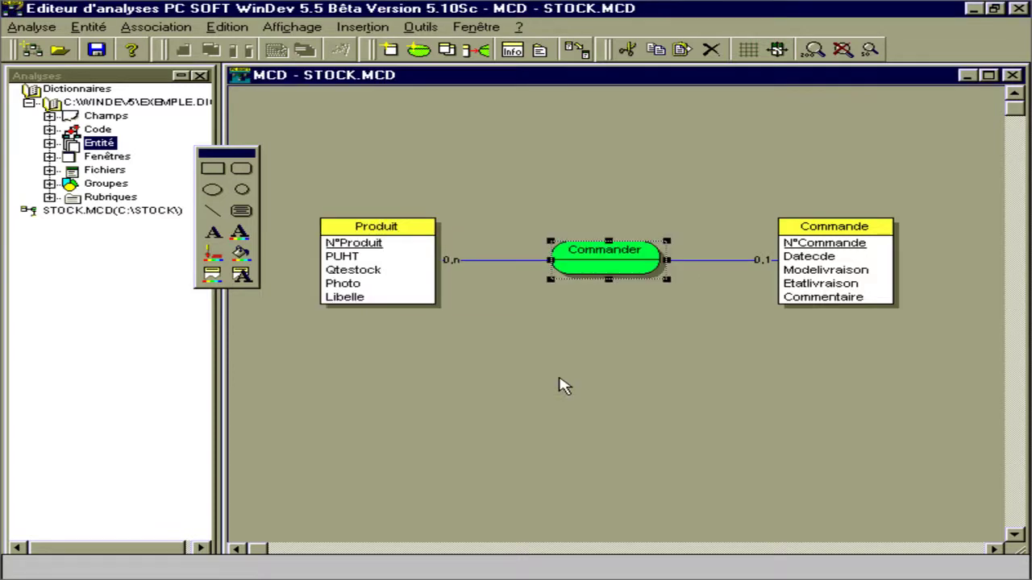
# Add a Qtecde property of type Entier to the Lignecde association
pyautogui.doubleClick(601, 268)
pyautogui.click(219, 215)
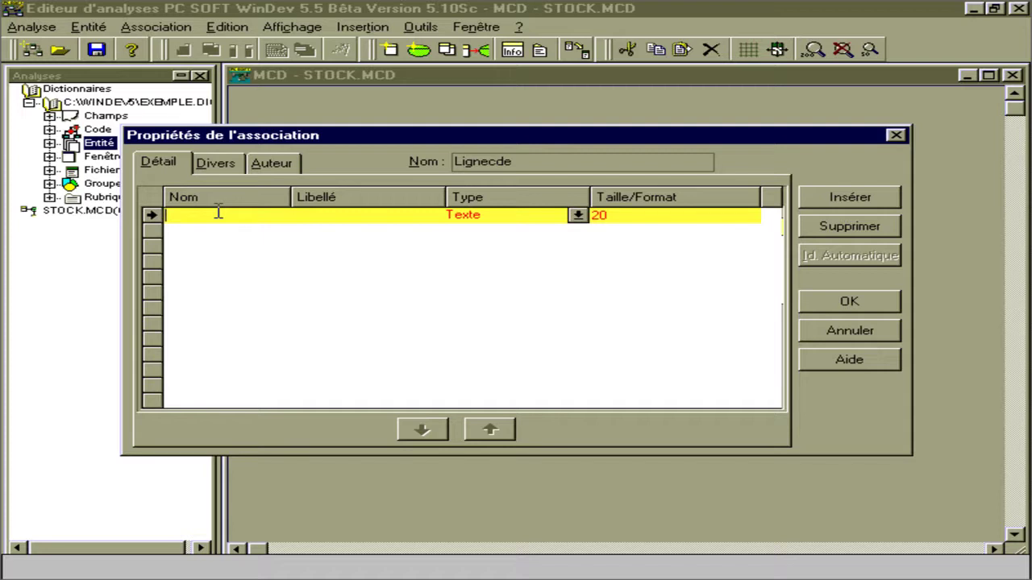
pyautogui.write('Qtecde')
pyautogui.click(577, 216)
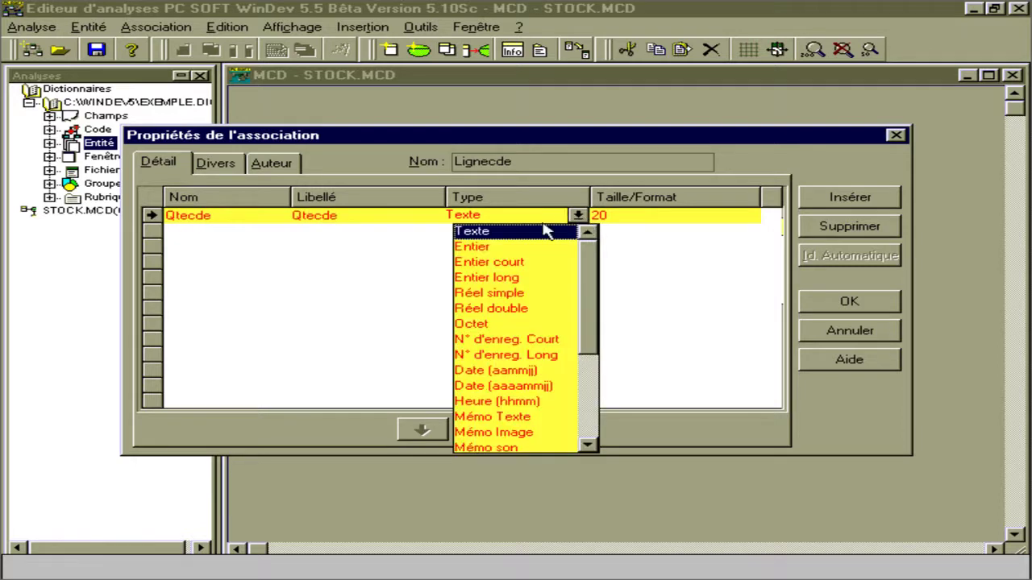
pyautogui.click(506, 247)
# Add a TotalHT property of type Réel double to the Lignecde association
pyautogui.click(191, 231)
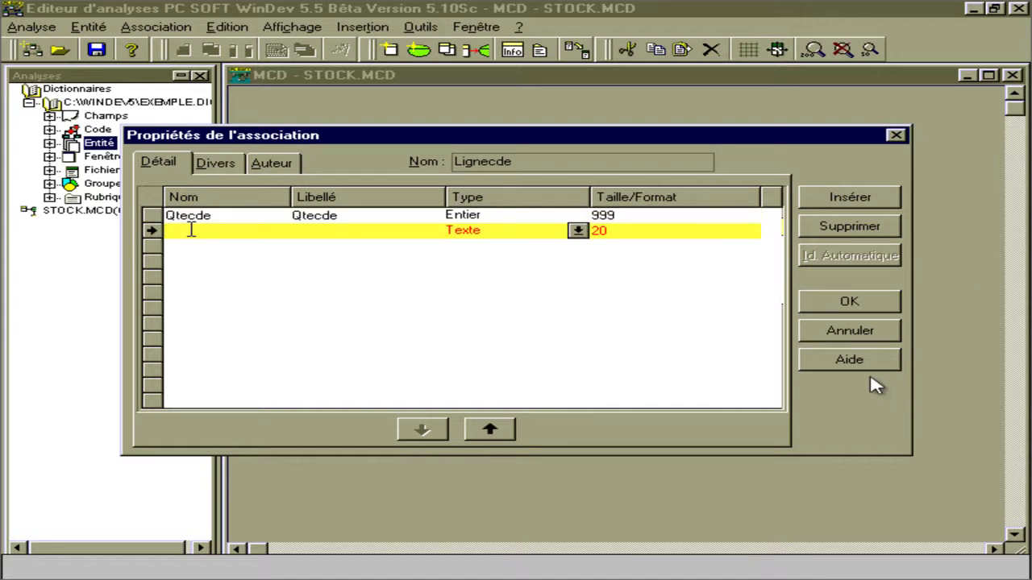
pyautogui.write('TotalHT')
pyautogui.click(577, 234)
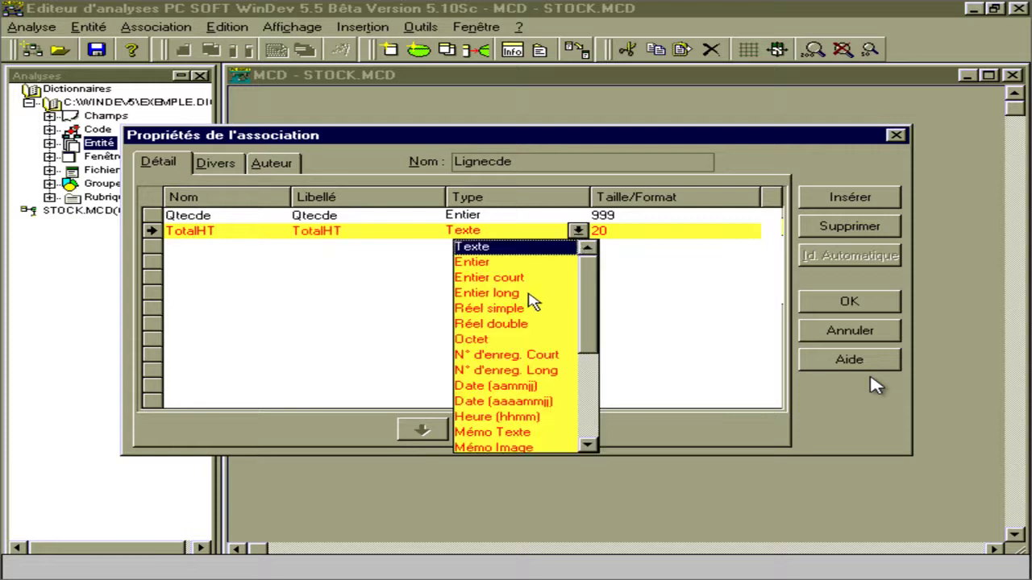
pyautogui.click(530, 324)
# Add a Remise property of type Réel simple to the Lignecde association
pyautogui.click(209, 245)
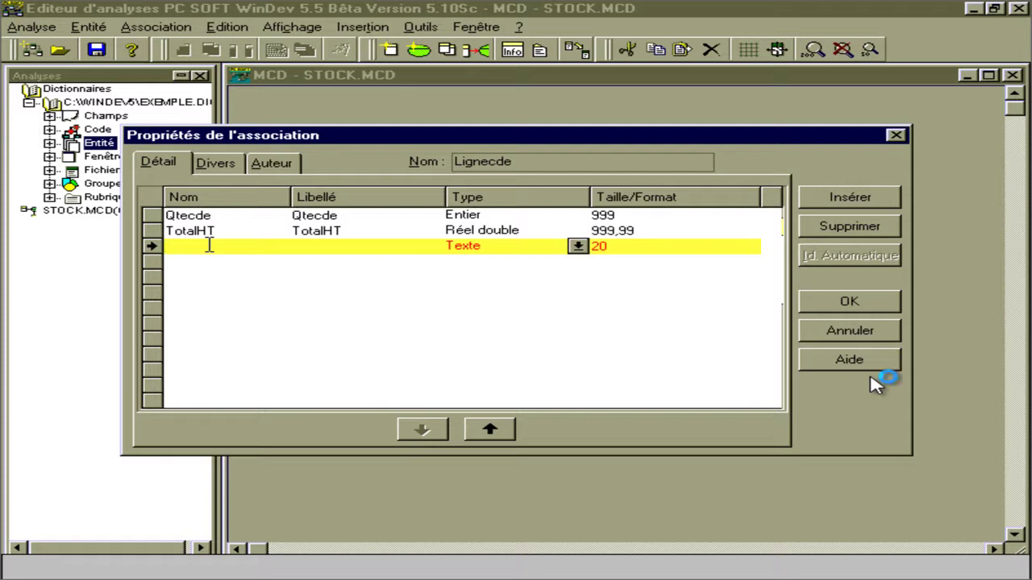
pyautogui.write('Remise')
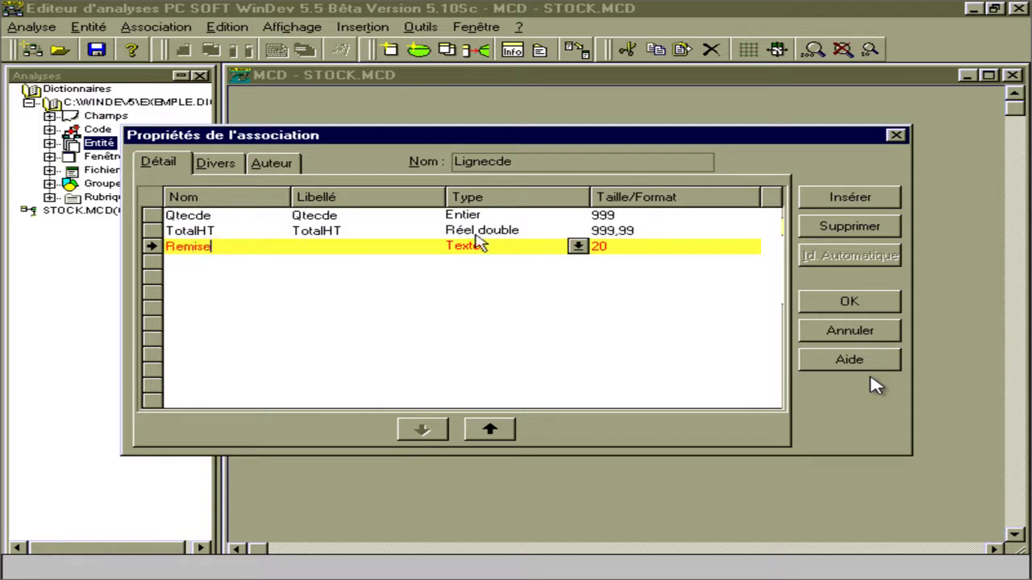
pyautogui.click(577, 246)
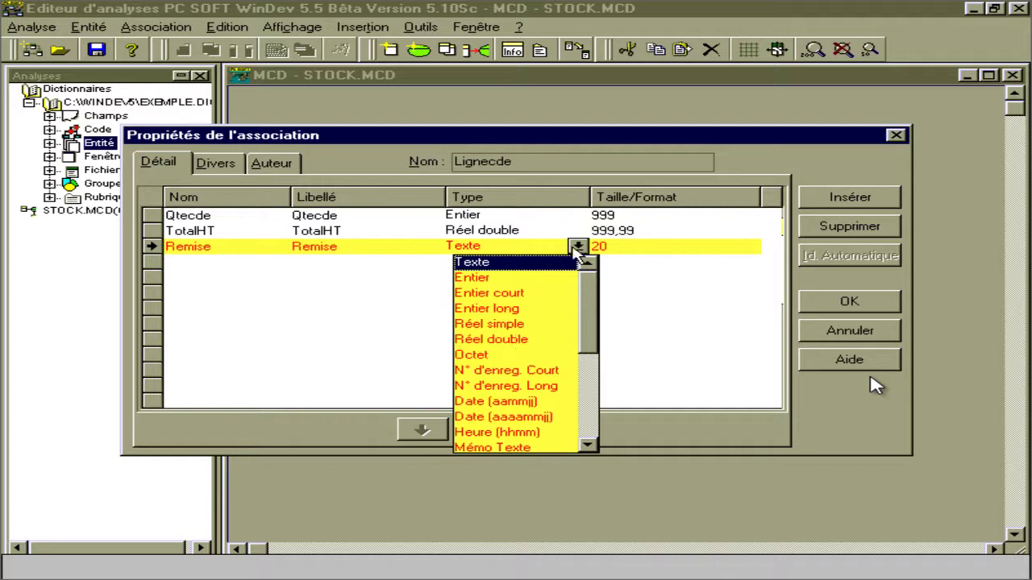
pyautogui.click(520, 324)
# Save the association's properties and heighten the Commander shape so that all three properties fit inside it
pyautogui.click(854, 301)
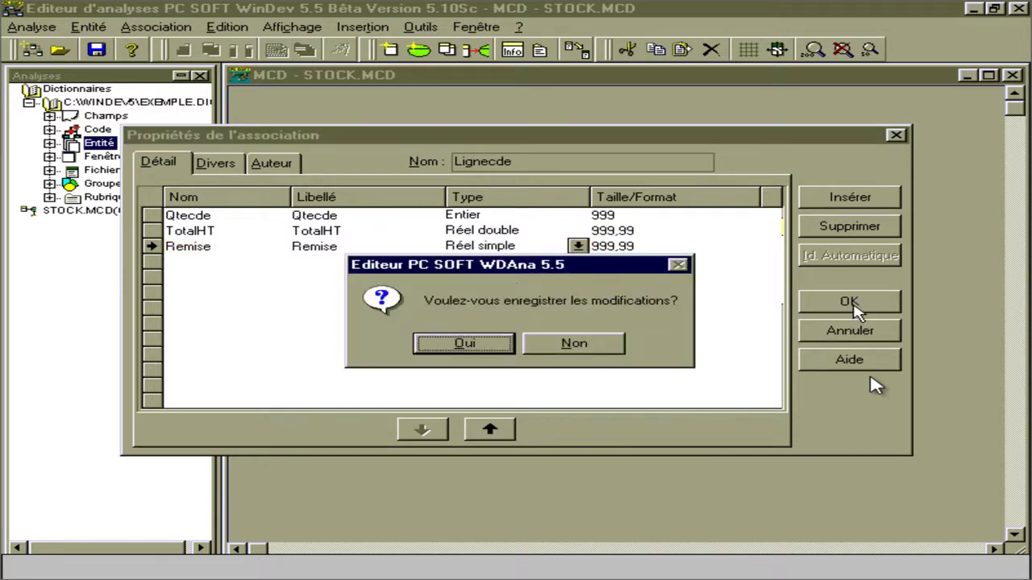
pyautogui.click(482, 345)
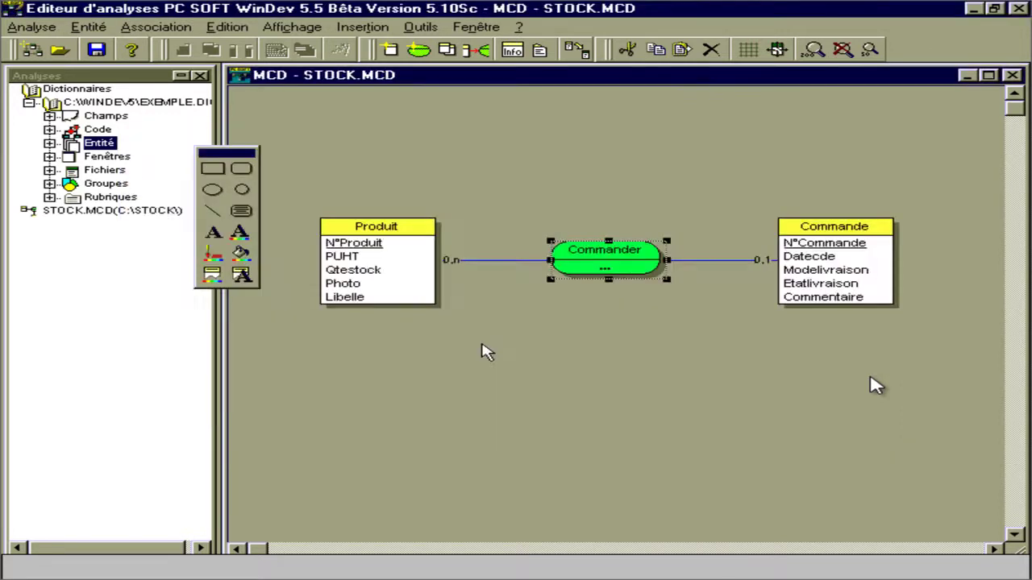
pyautogui.moveTo(608, 279); pyautogui.dragTo(609, 312)
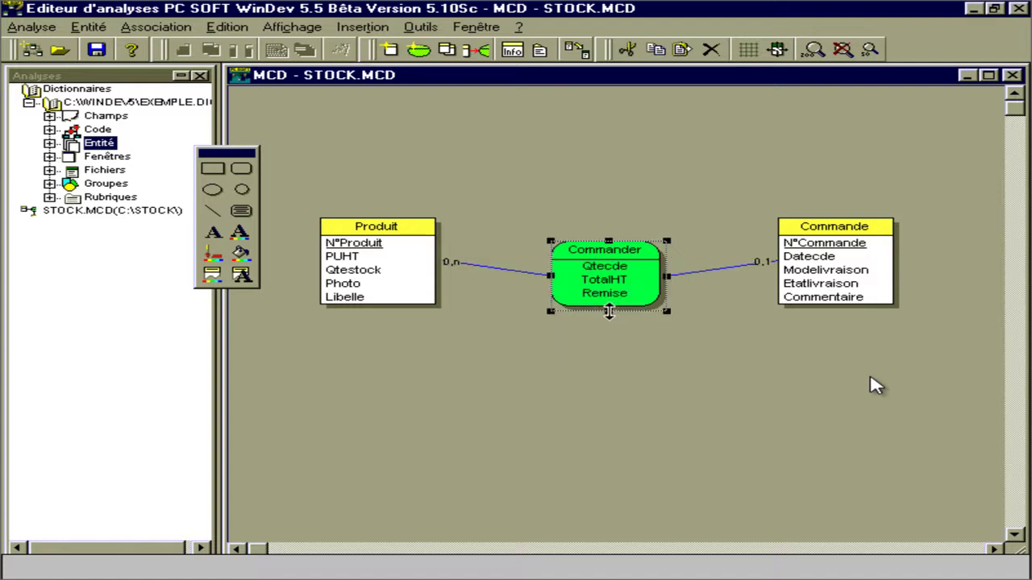
# Turn on automatic formatting (Mise en forme automatique) for drawing links in the editor options
pyautogui.click(475, 29)
pyautogui.moveTo(419, 26)
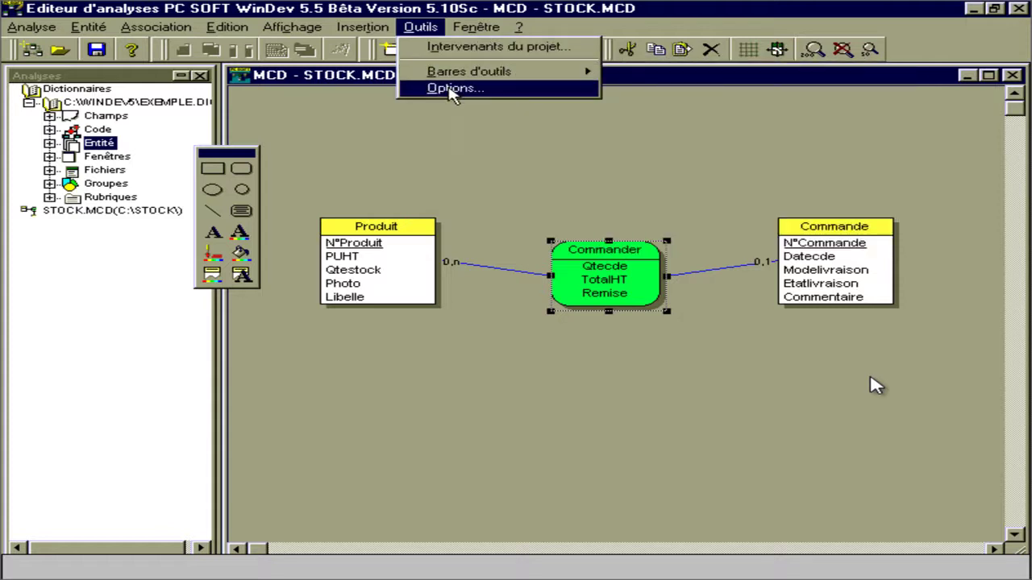
pyautogui.click(451, 91)
pyautogui.click(468, 150)
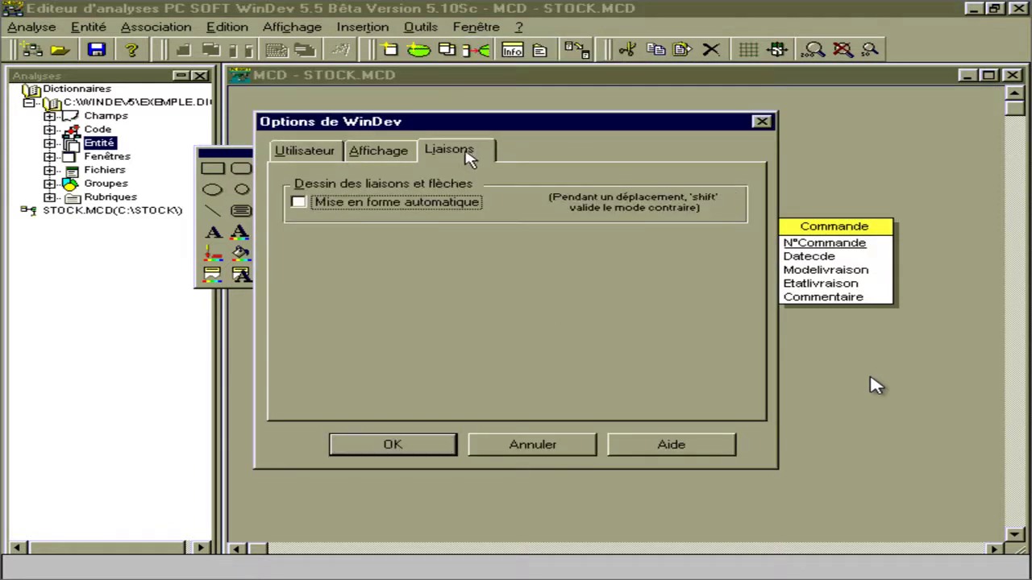
pyautogui.click(364, 204)
pyautogui.click(438, 452)
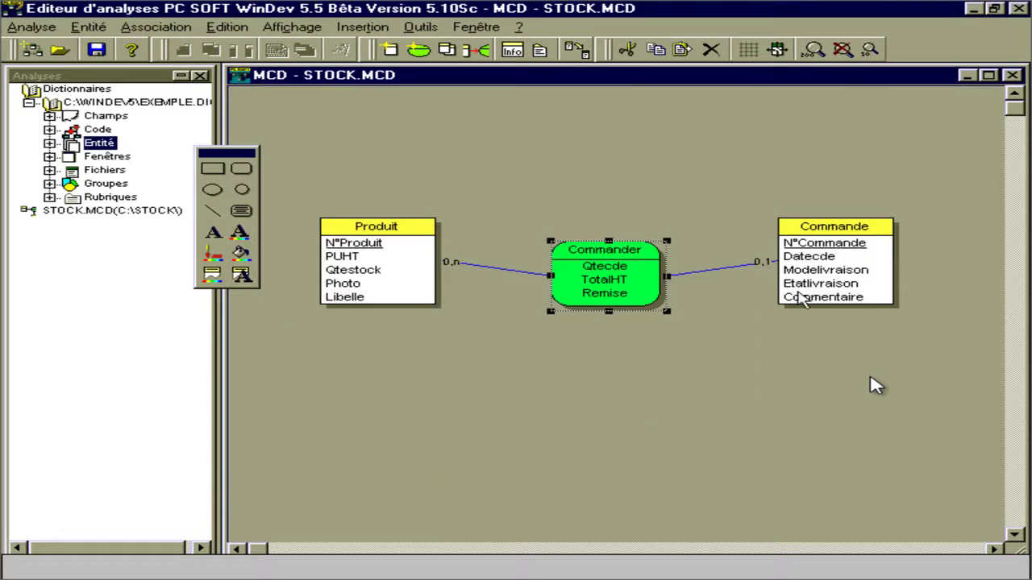
# Move the Commande and Produit entities slightly down to line them up with the Commander association and straighten both links
pyautogui.click(806, 286)
pyautogui.moveTo(806, 286); pyautogui.dragTo(848, 296)
pyautogui.moveTo(332, 273); pyautogui.dragTo(340, 301)
pyautogui.click(521, 357)
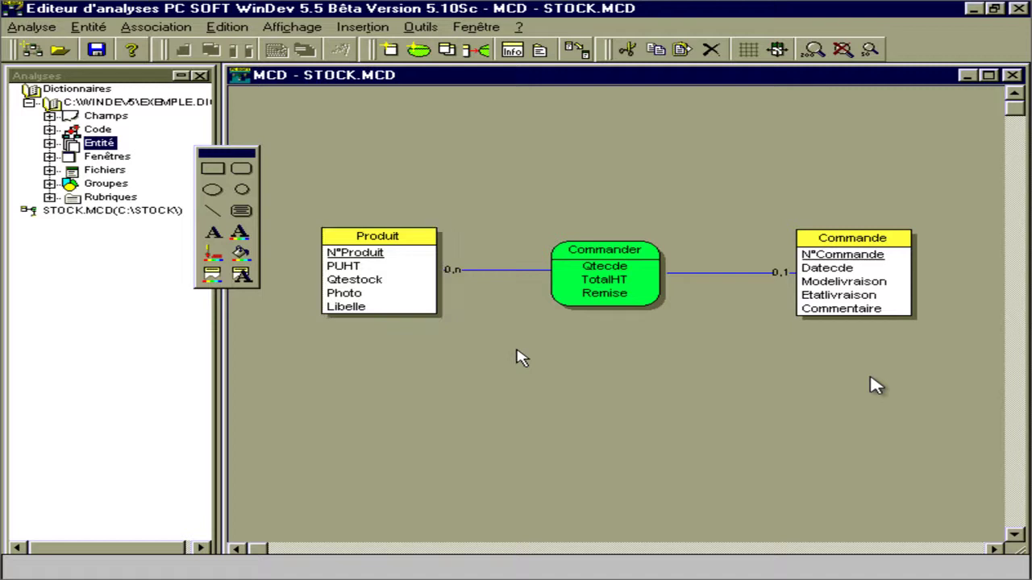
# Set the cardinality of the link between Commander and Commande to 1,n
pyautogui.doubleClick(752, 278)
pyautogui.click(661, 258)
pyautogui.click(469, 398)
# Generate a preview of the printed dossier with the conceptual data model and the property information of entities and associations
pyautogui.click(24, 27)
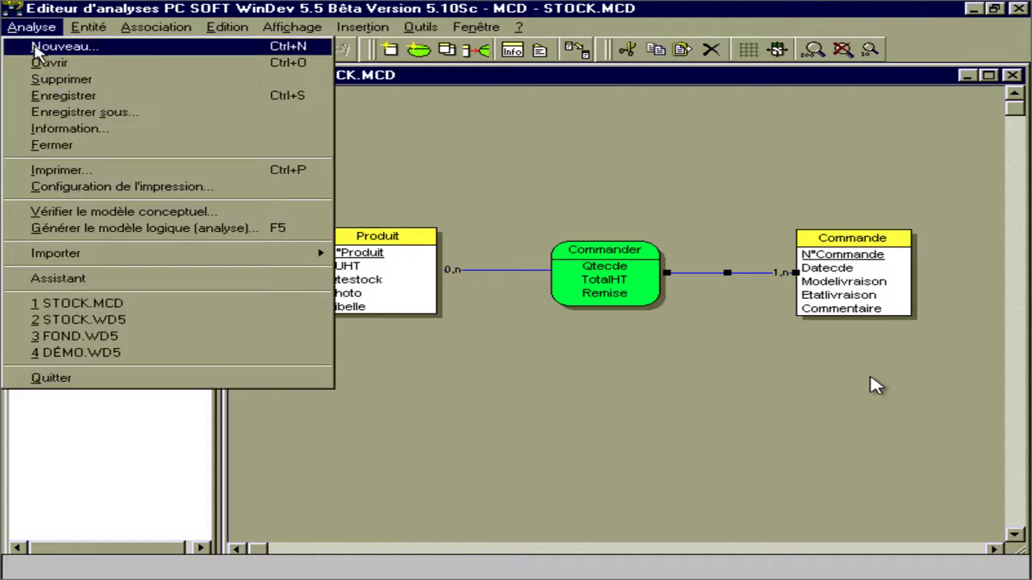
pyautogui.click(77, 169)
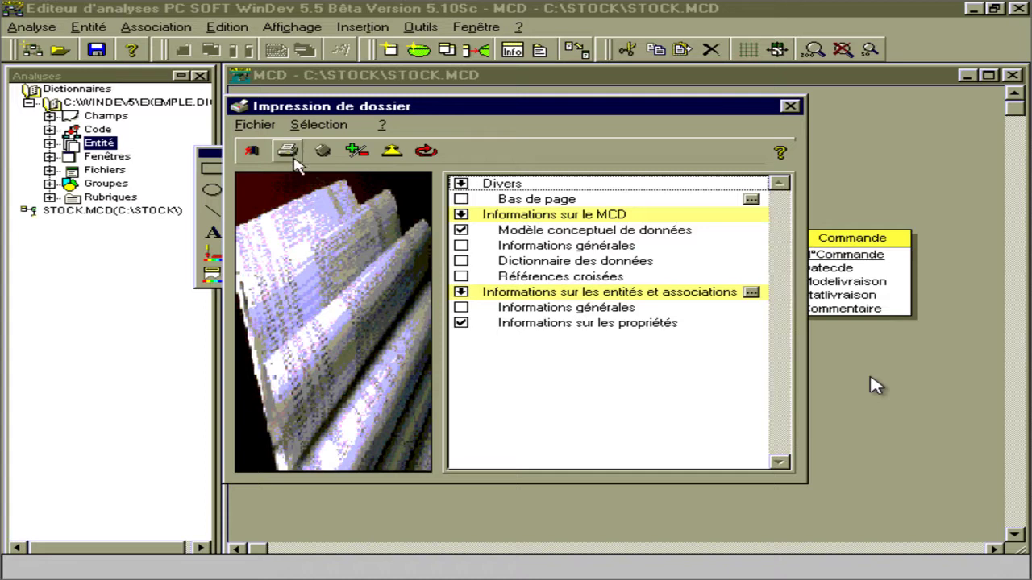
pyautogui.click(292, 155)
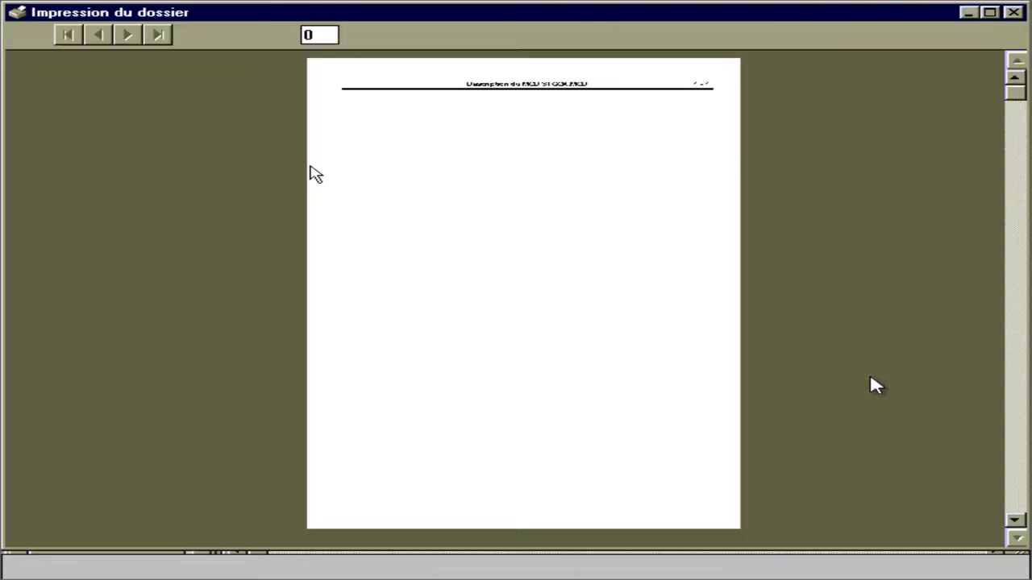
# Page through the dossier preview to examine the model diagram and the entity and association properties, and close it
pyautogui.click(428, 254)
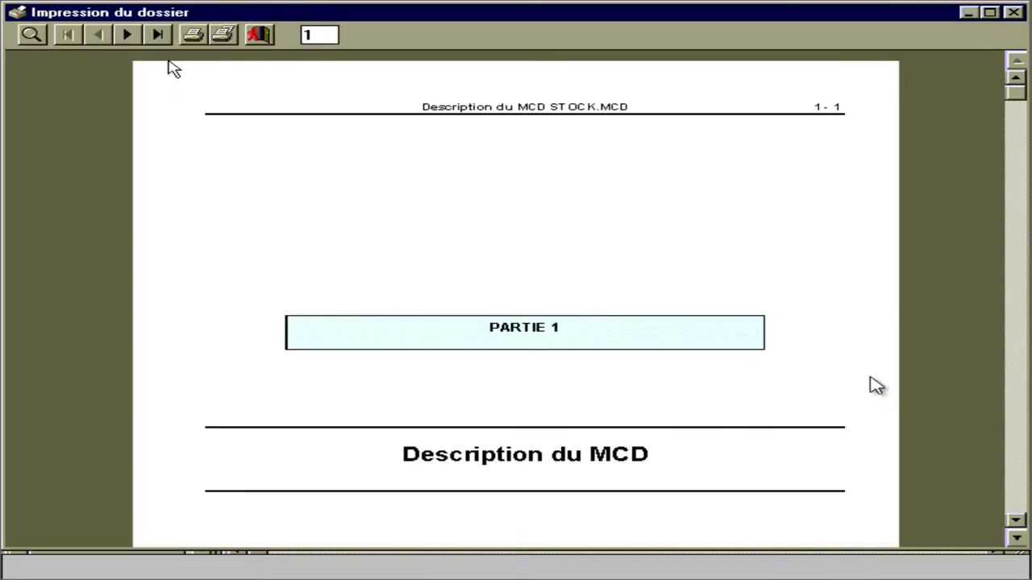
pyautogui.click(126, 34)
pyautogui.click(286, 196)
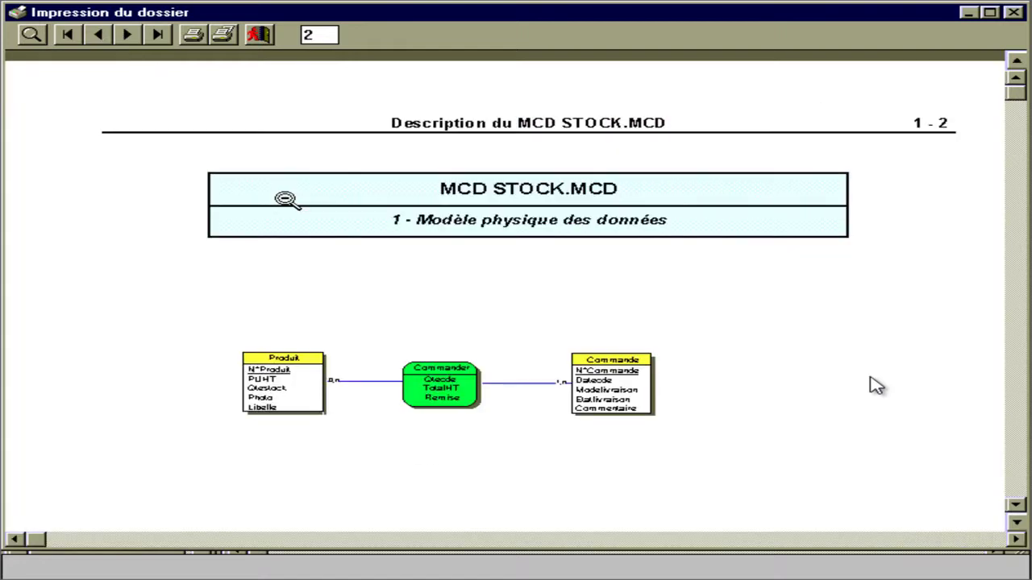
pyautogui.click(132, 41)
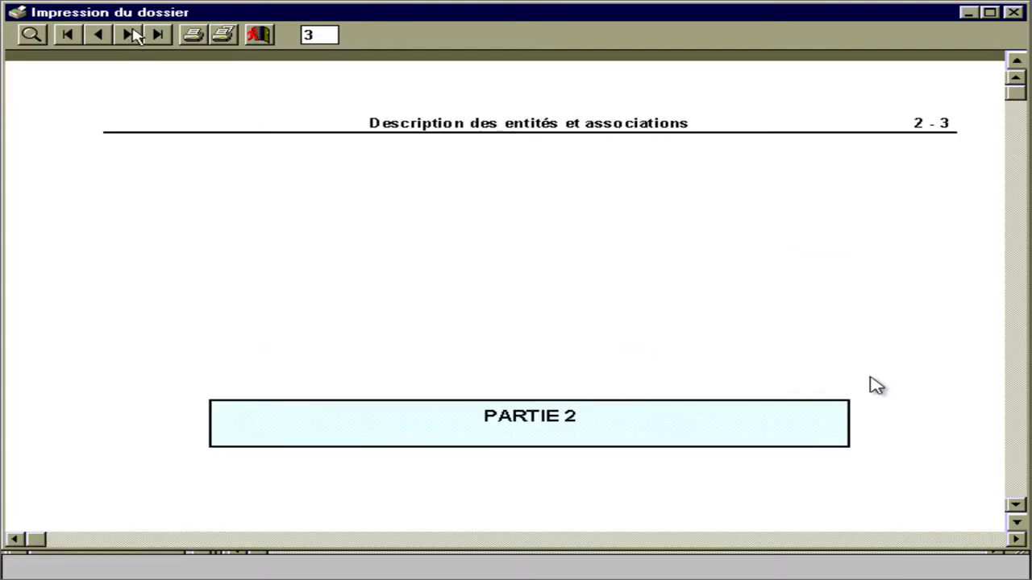
pyautogui.click(133, 34)
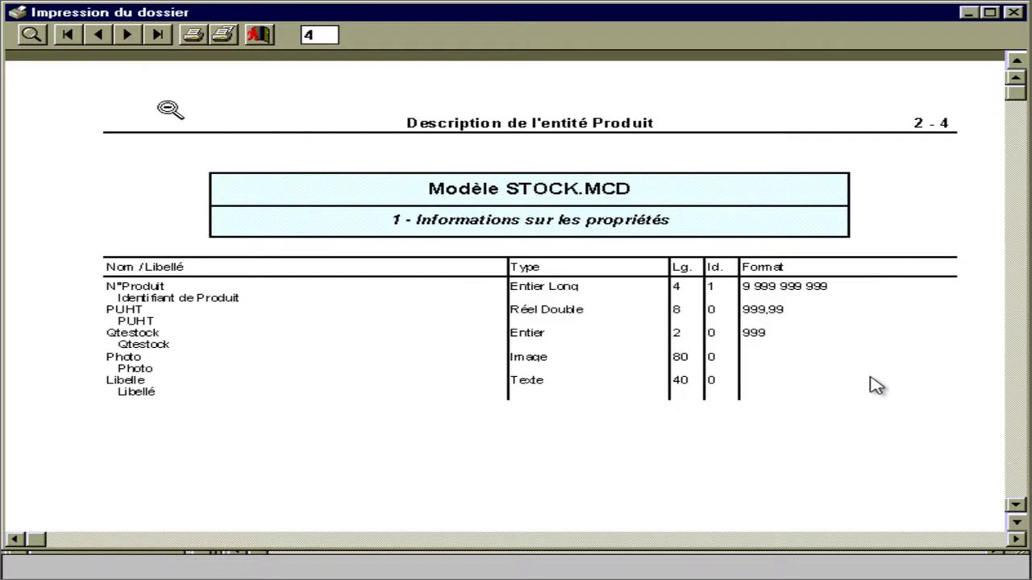
pyautogui.click(127, 38)
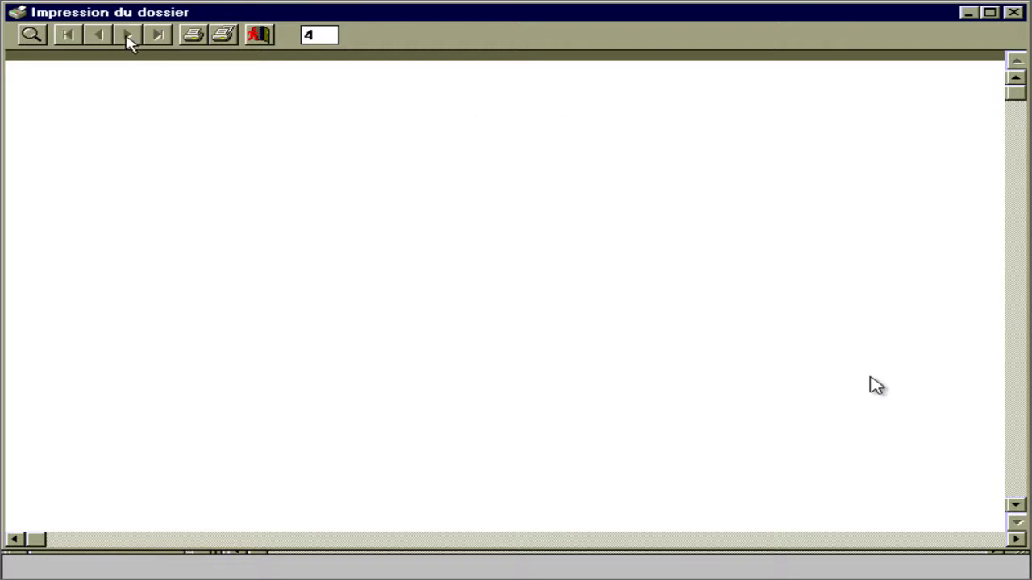
pyautogui.click(128, 38)
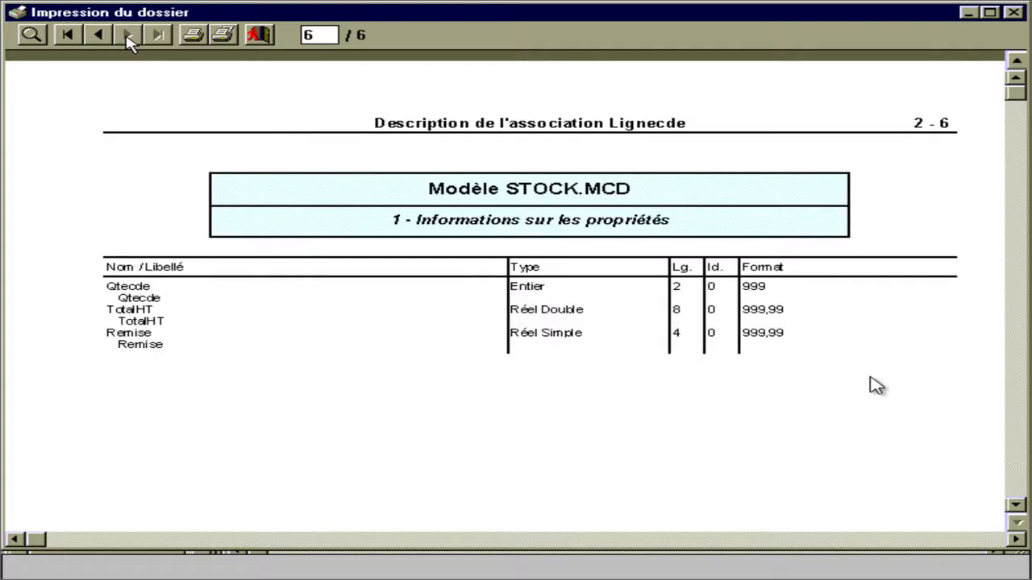
pyautogui.click(258, 36)
pyautogui.click(790, 107)
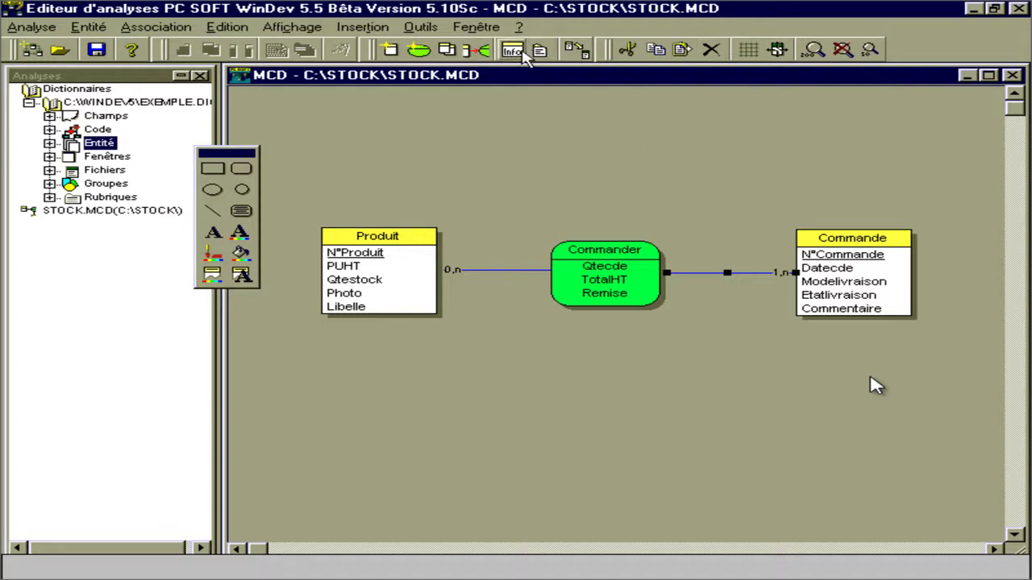
# Generate the logical model C:\STOCK\STOCK.WD5 as a new analysis from the MCD, with link labels included and MLD modifications kept, and close the report
pyautogui.click(576, 49)
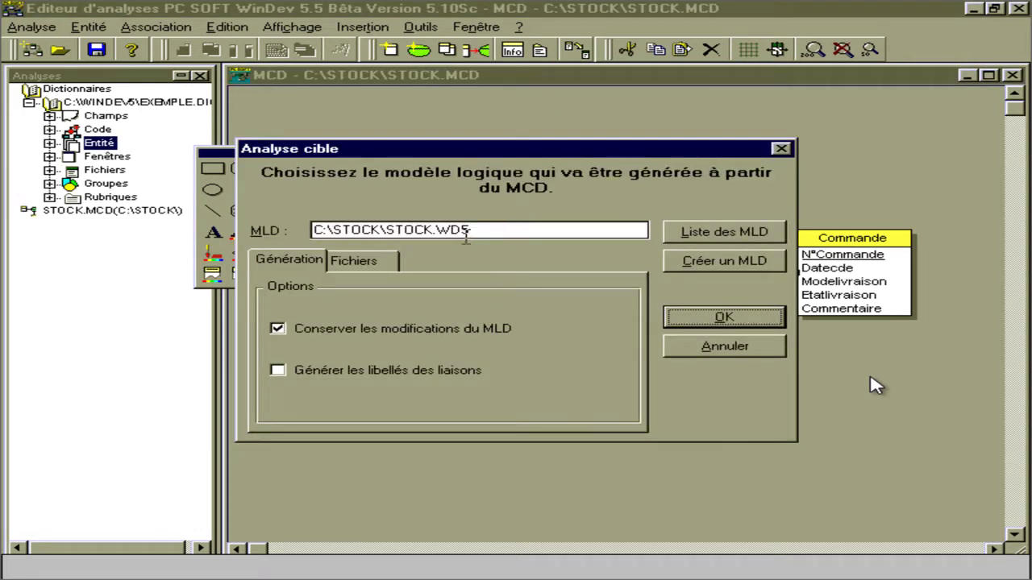
pyautogui.click(449, 376)
pyautogui.click(709, 319)
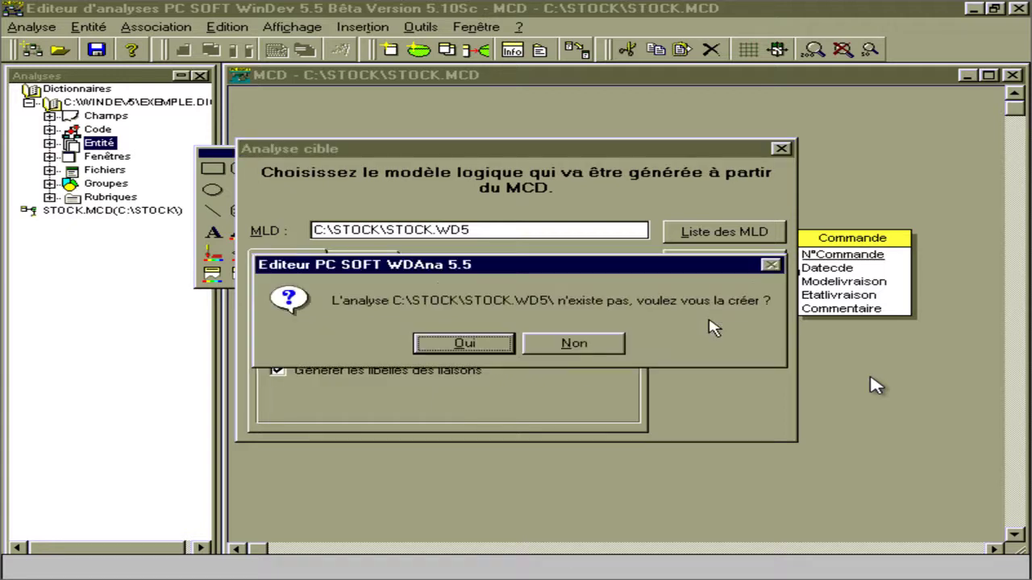
pyautogui.click(488, 345)
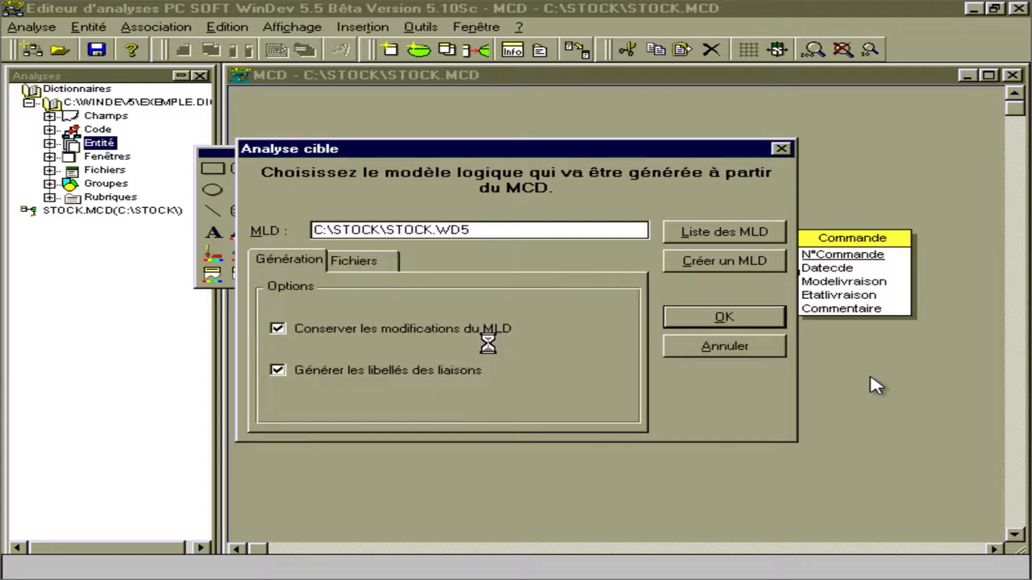
pyautogui.click(838, 208)
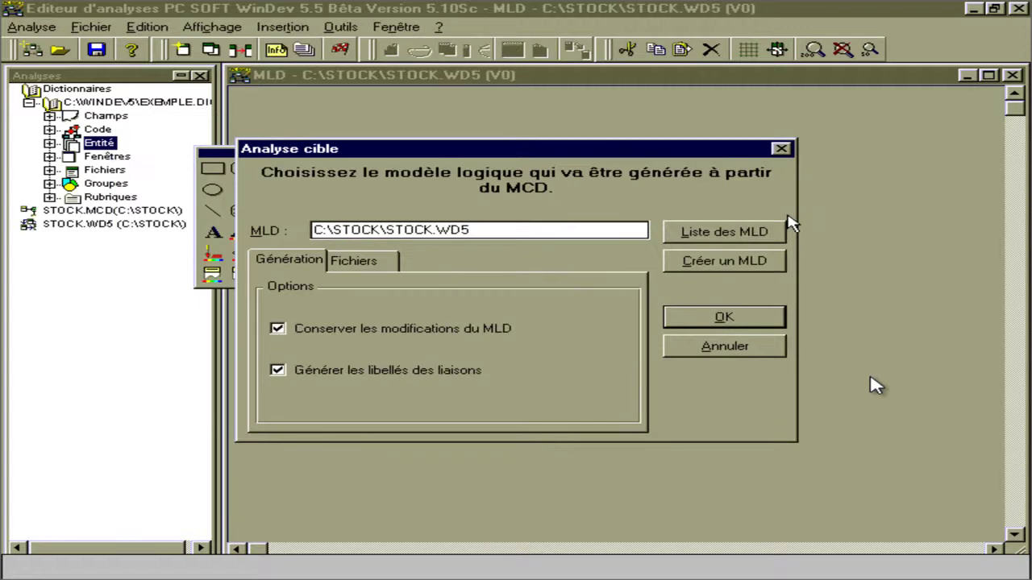
pyautogui.click(740, 319)
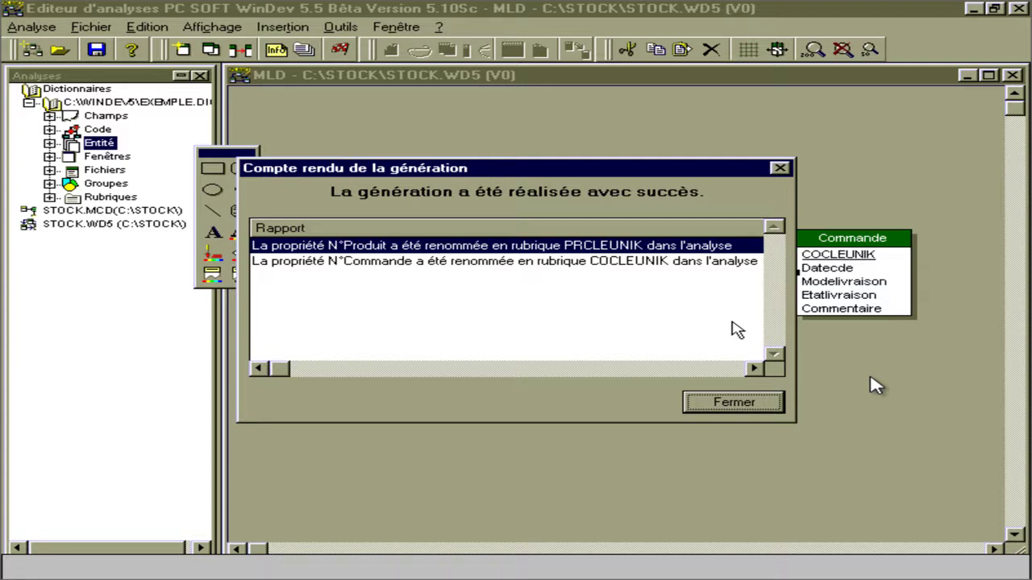
pyautogui.click(743, 405)
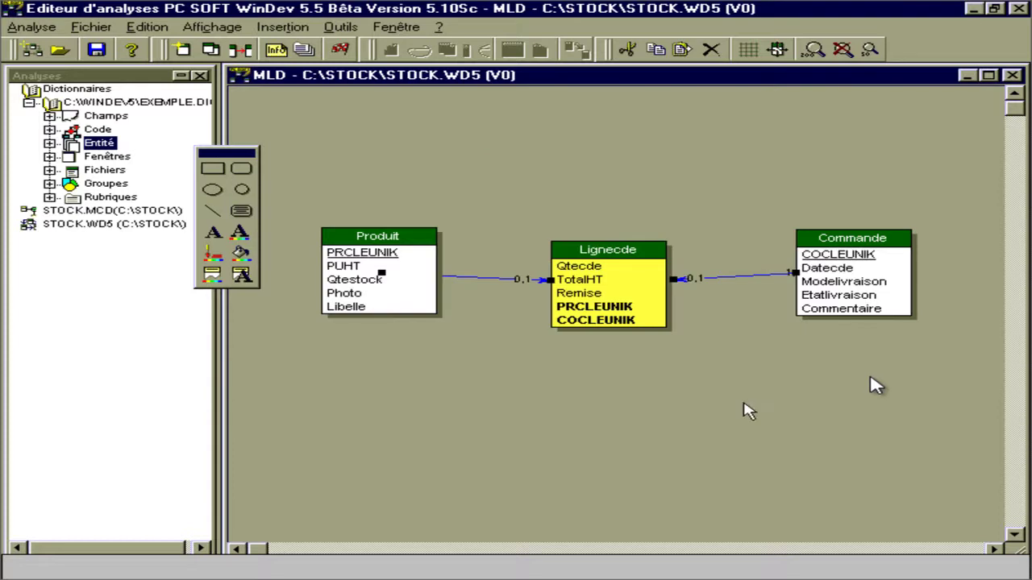
# Check the link settings (Liaisons) in the WinDev options and accept them
pyautogui.click(396, 29)
pyautogui.moveTo(354, 27)
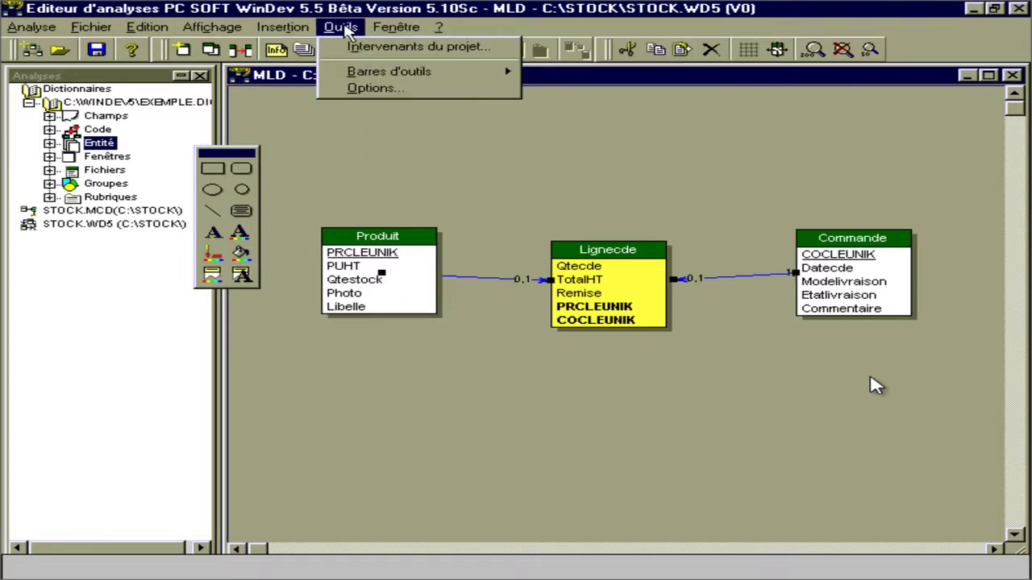
pyautogui.click(366, 89)
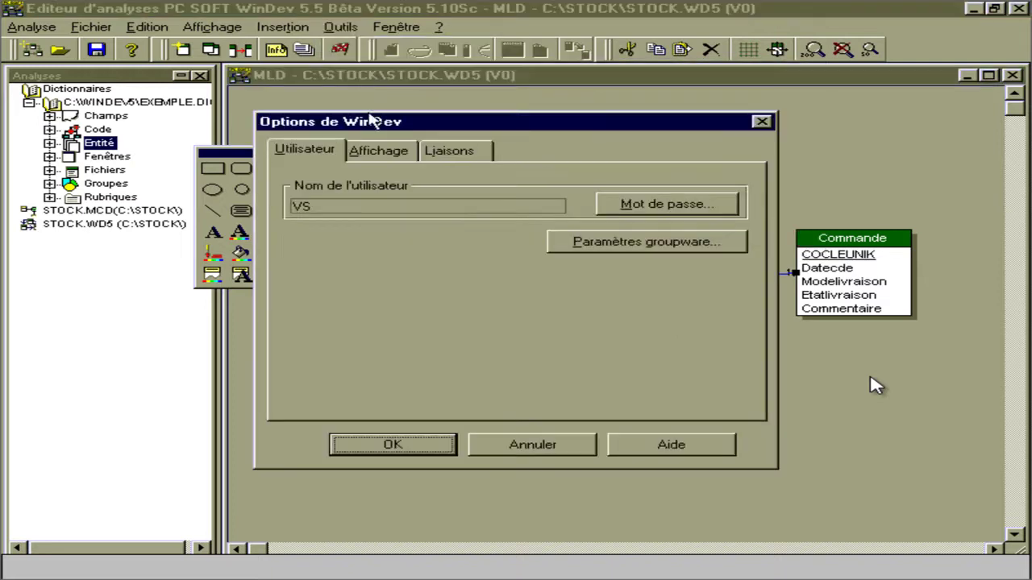
pyautogui.click(439, 150)
pyautogui.click(414, 449)
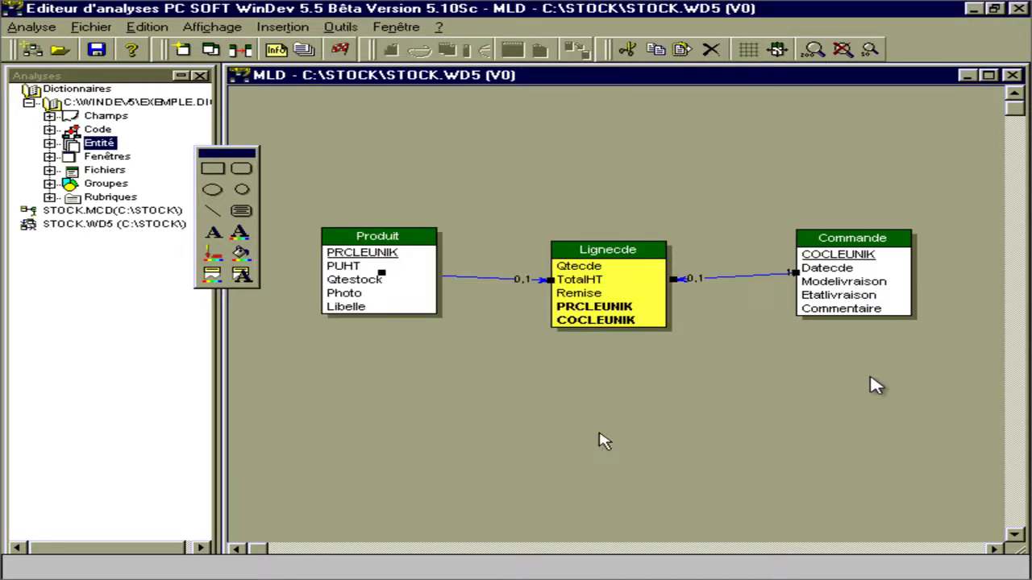
# Move the Commande and Produit files slightly down to line them up with Lignecde and straighten both links in the logical model
pyautogui.click(870, 303)
pyautogui.moveTo(872, 304); pyautogui.dragTo(886, 310)
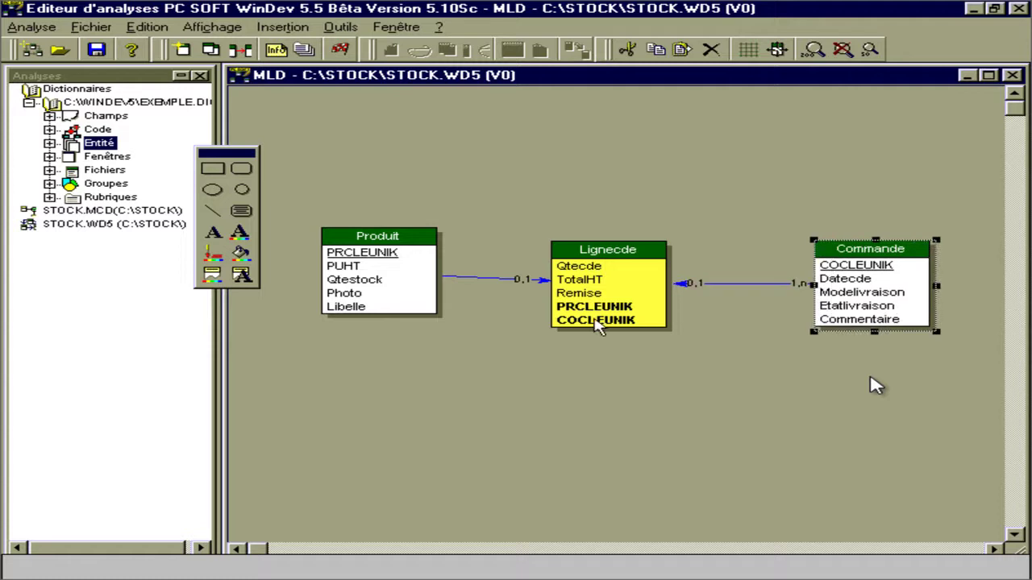
pyautogui.moveTo(373, 278); pyautogui.dragTo(372, 290)
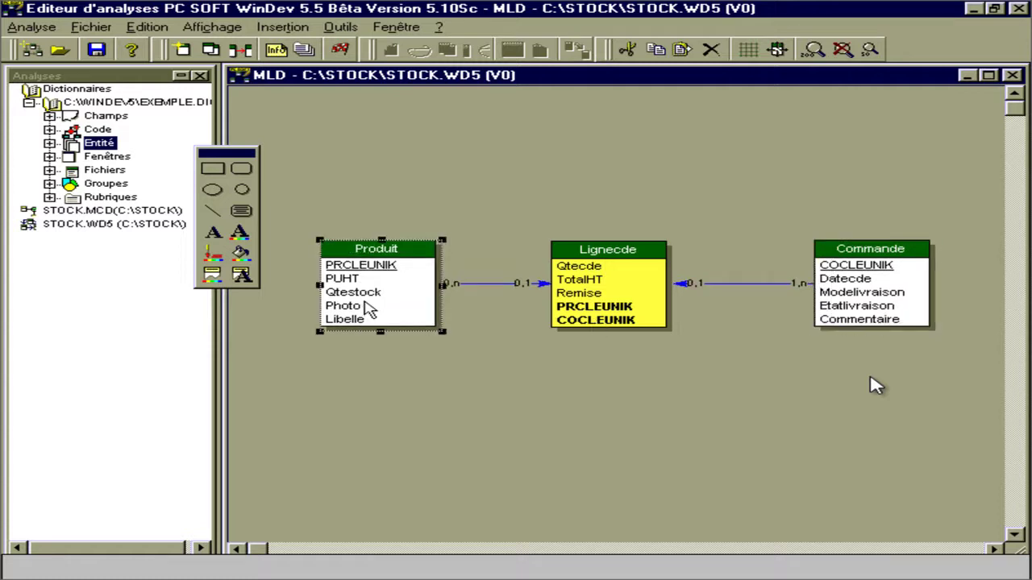
pyautogui.click(529, 362)
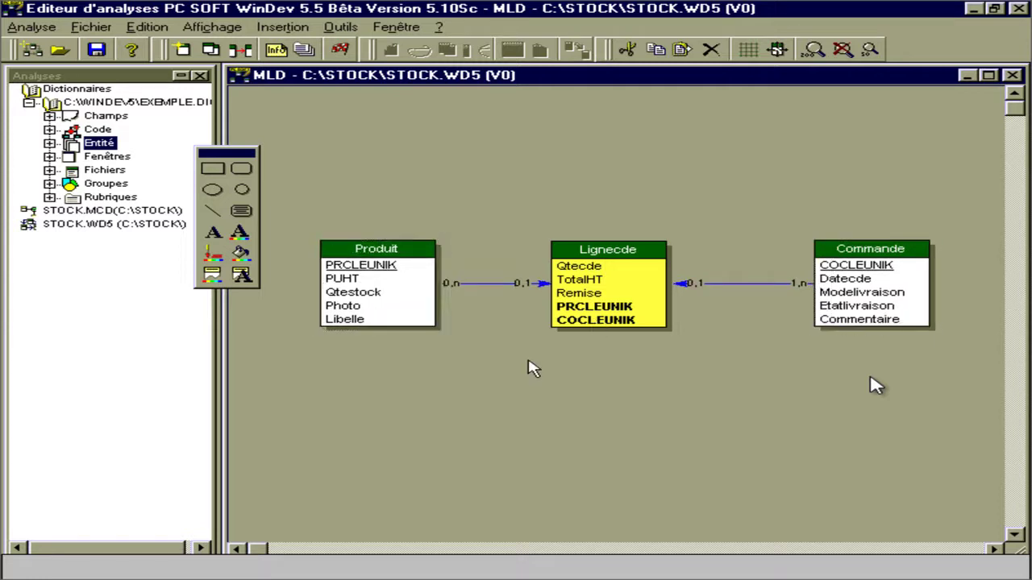